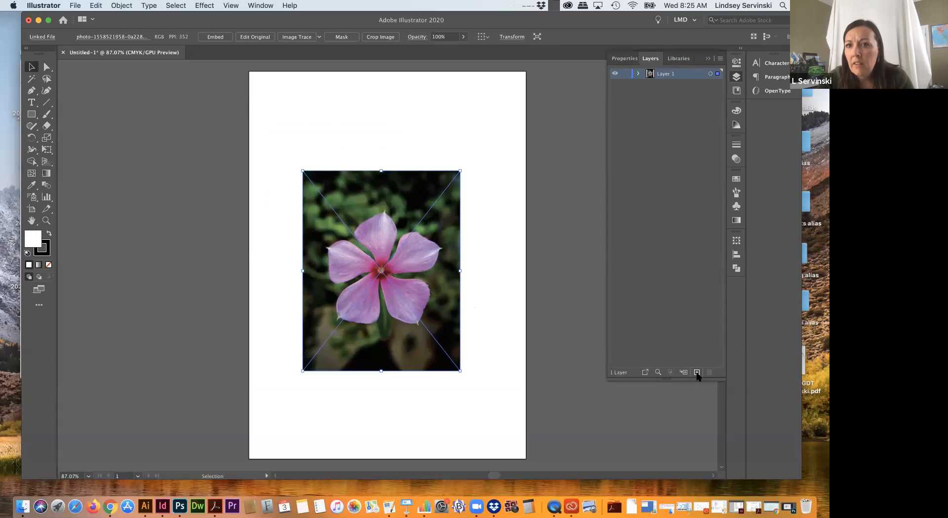
# Step: Add a layer named "draw" above the flower photo and lock Layer 1
pyautogui.doubleClick(661, 79)
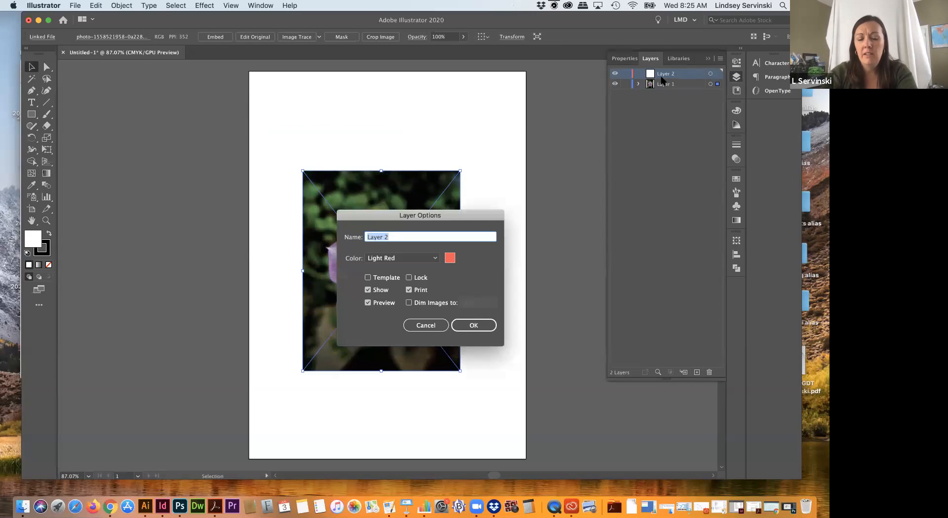
pyautogui.write('draw')
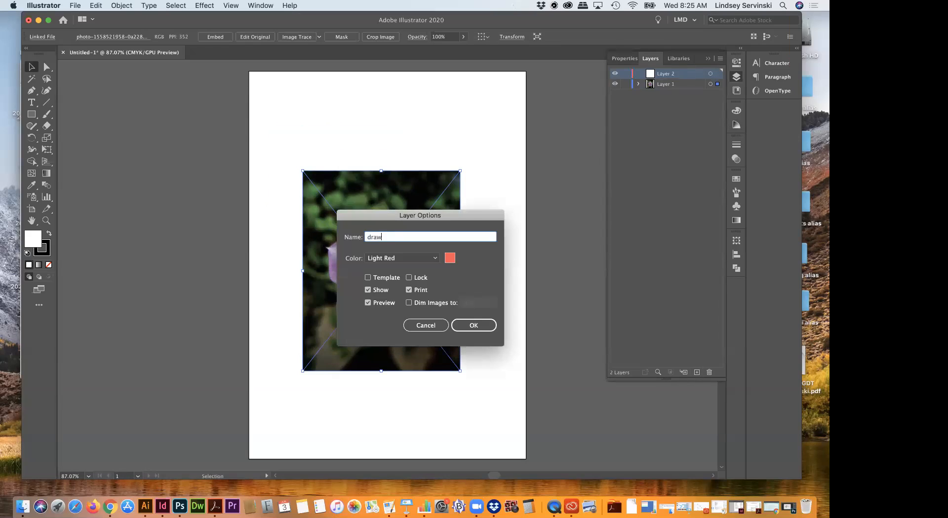
pyautogui.click(488, 326)
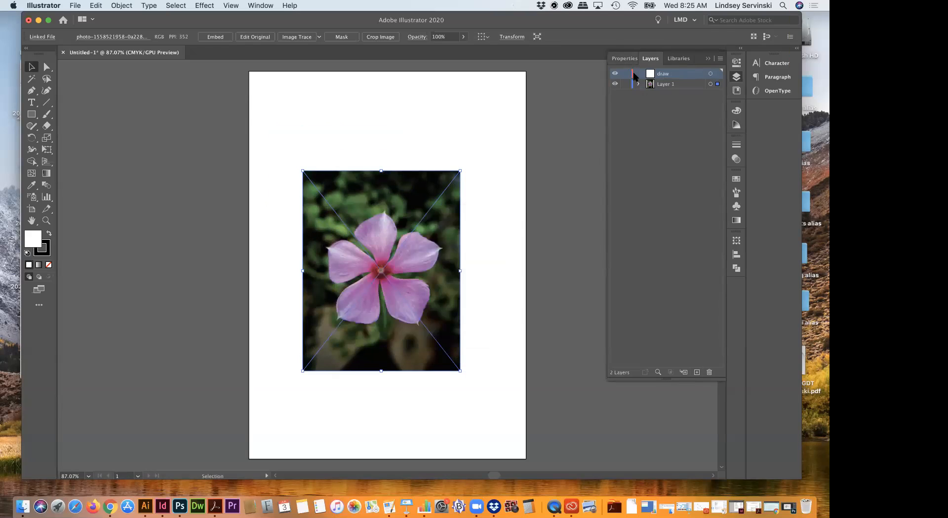
pyautogui.click(626, 84)
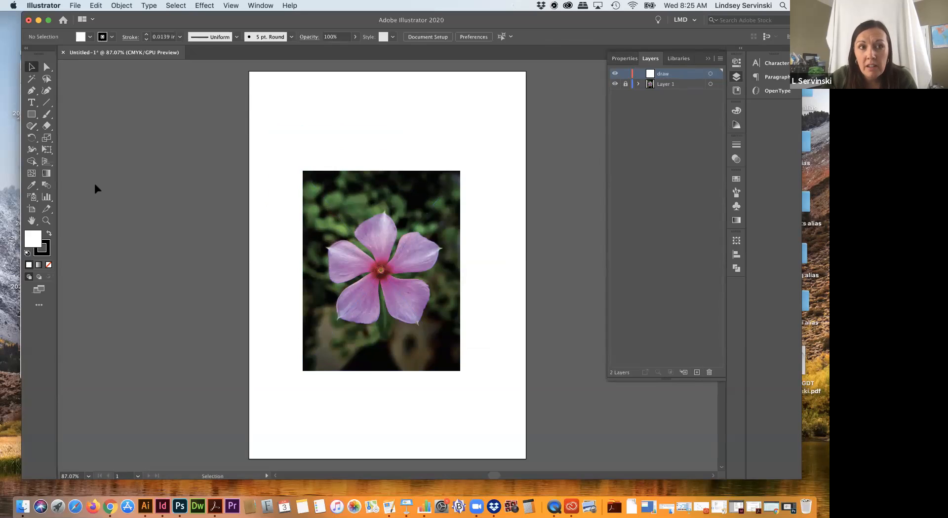
pyautogui.click(32, 91)
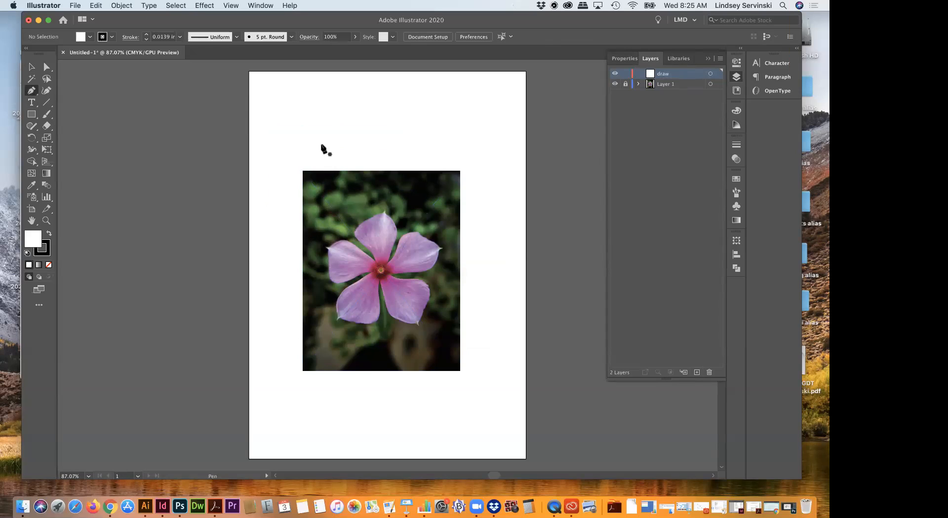
pyautogui.click(35, 91)
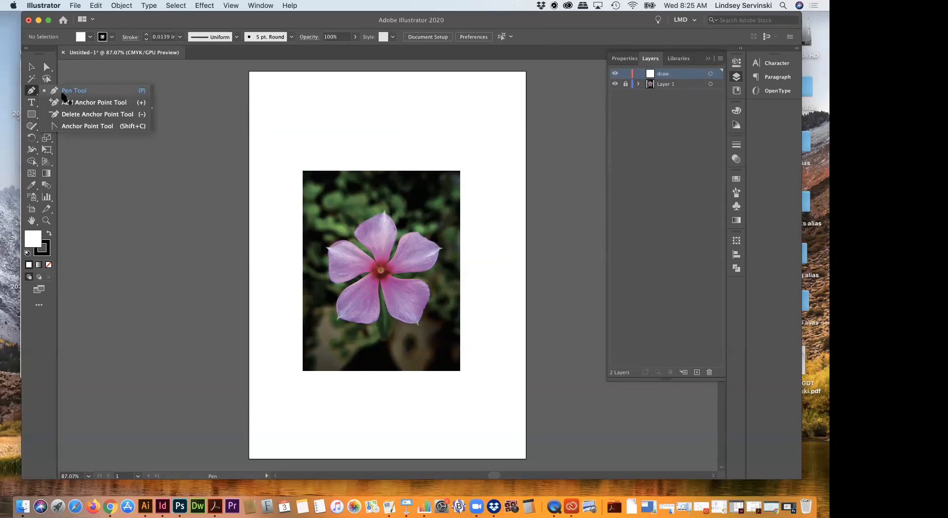
pyautogui.click(71, 90)
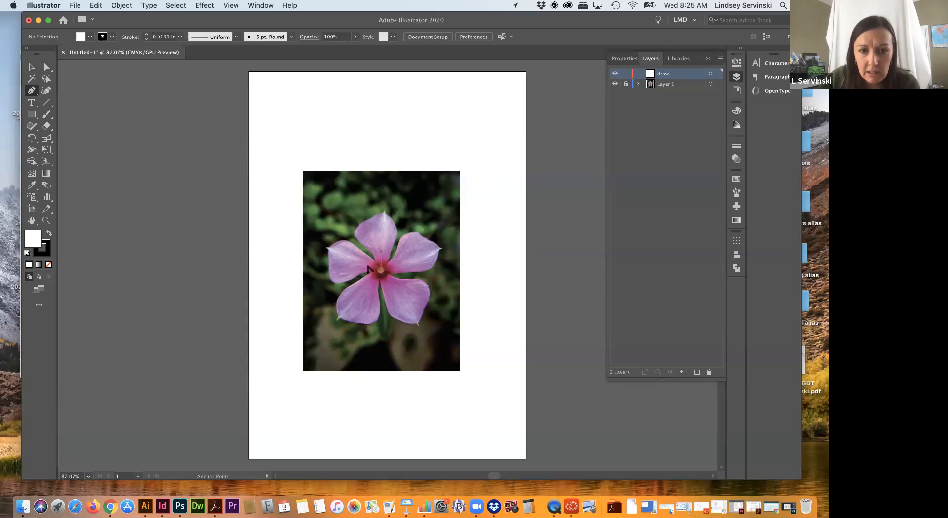
pyautogui.click(53, 70)
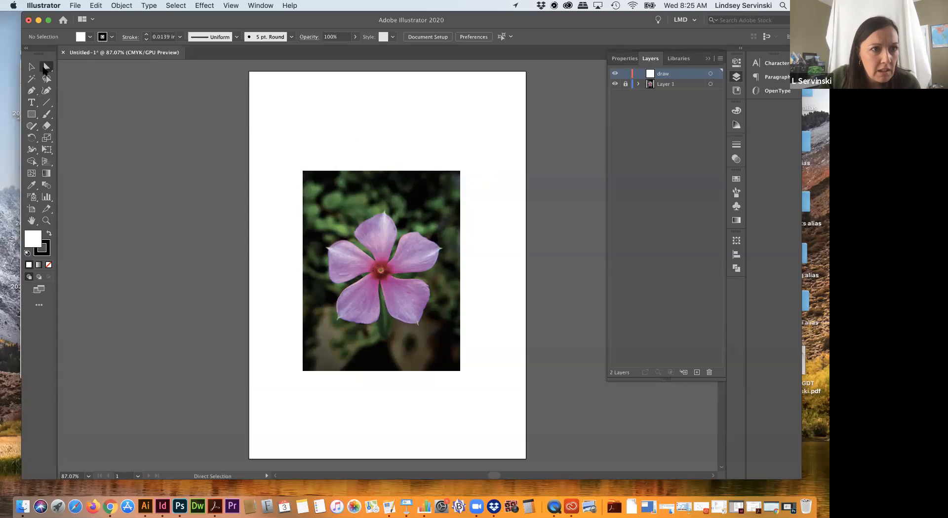
pyautogui.click(31, 67)
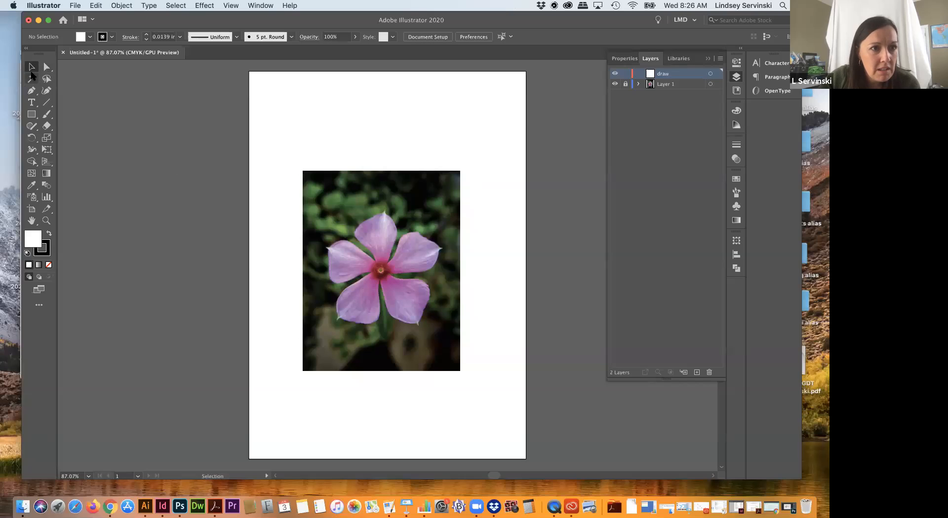
pyautogui.click(32, 91)
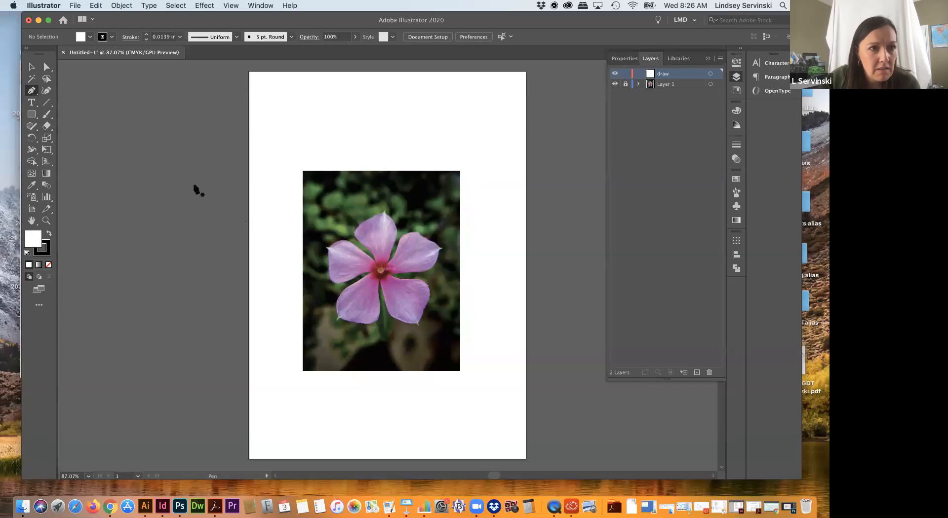
pyautogui.click(32, 91)
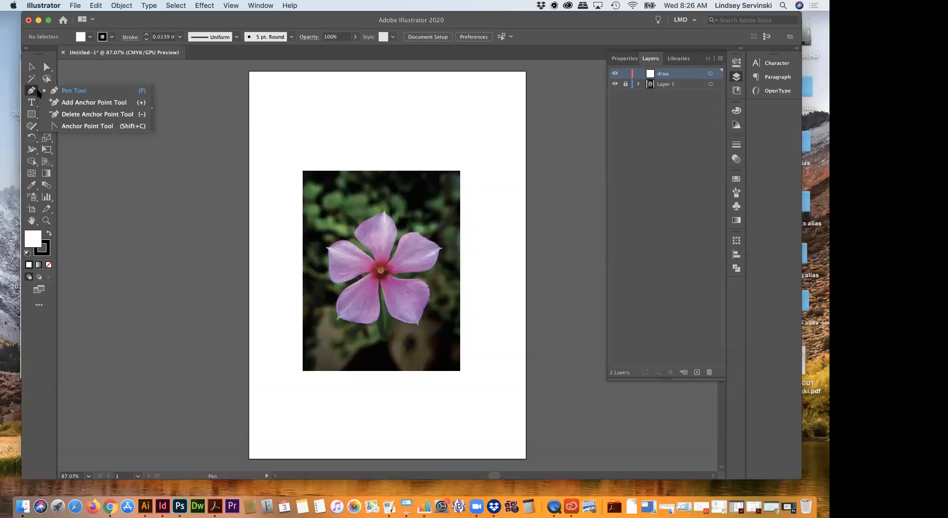
pyautogui.click(74, 91)
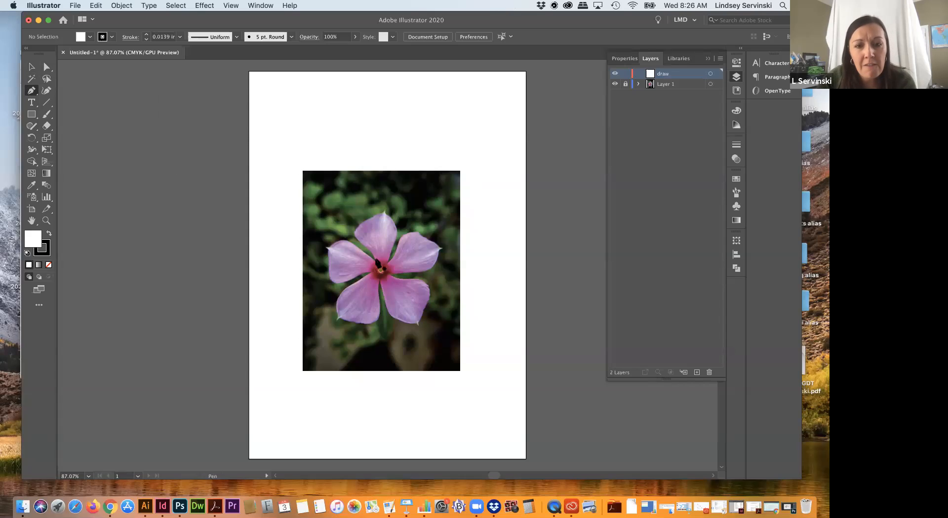
pyautogui.press('v')
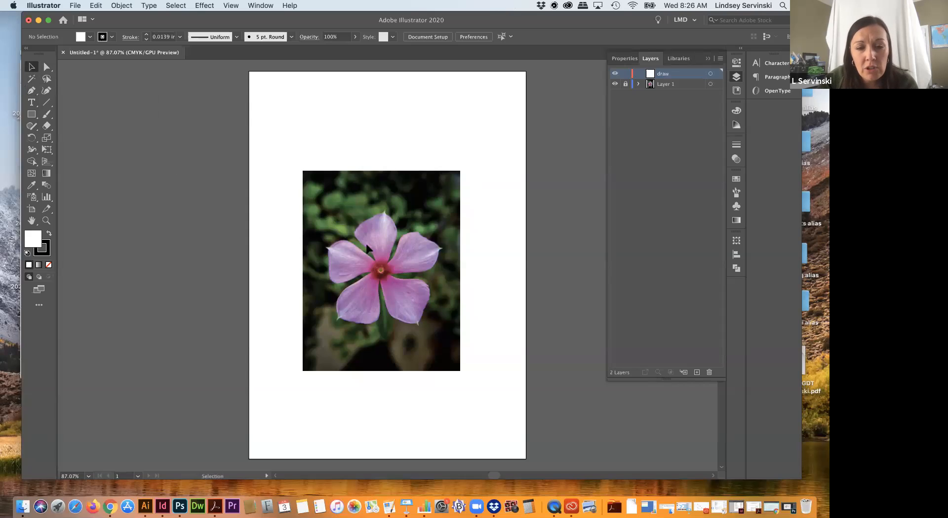
pyautogui.press('a')
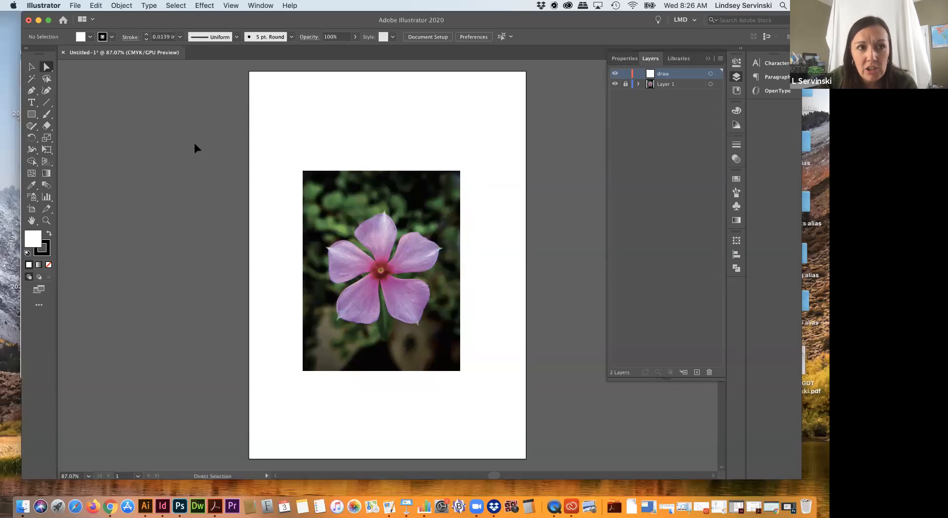
pyautogui.press('v')
pyautogui.press('a')
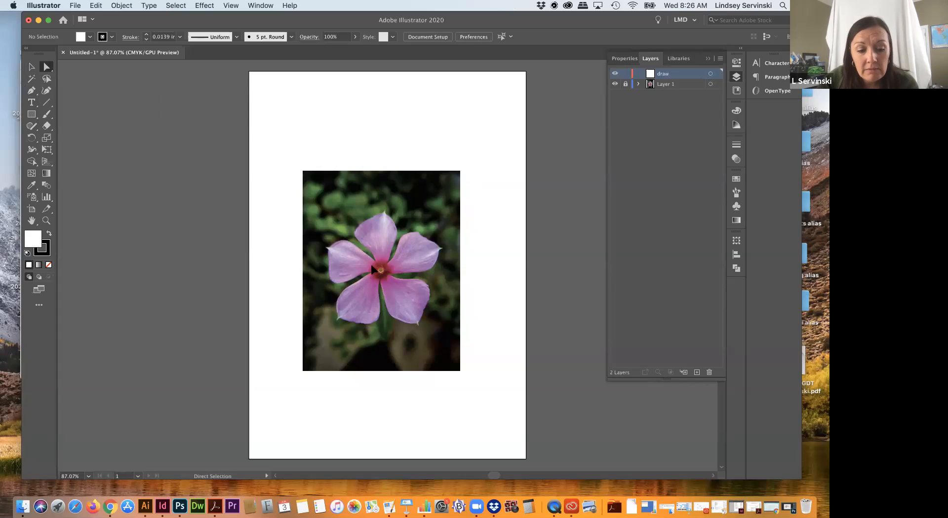
# Step: Start a Pen tool path at the base of the lower-right petal and add a smooth second anchor on its left edge at about X 2.45, Y 4.10 in
pyautogui.press('p')
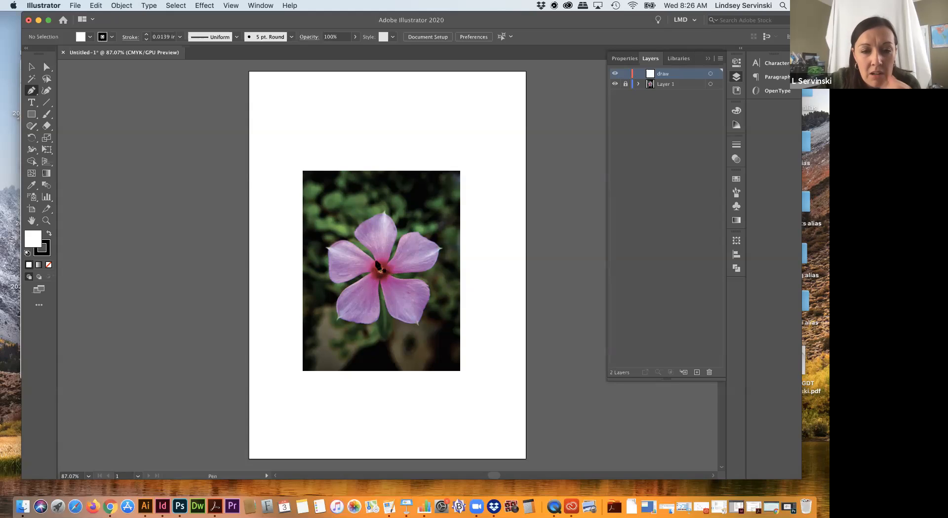
pyautogui.scroll(4, 379, 268)
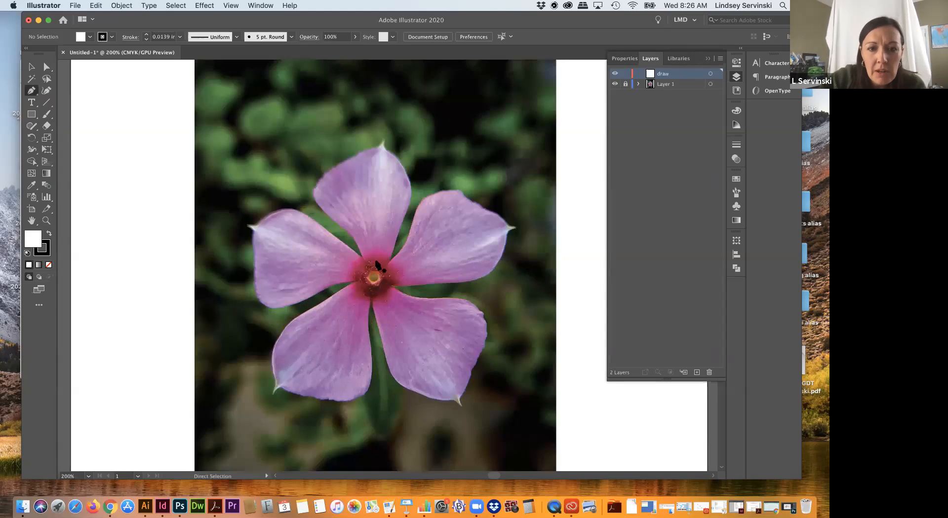
pyautogui.scroll(1, 351, 252)
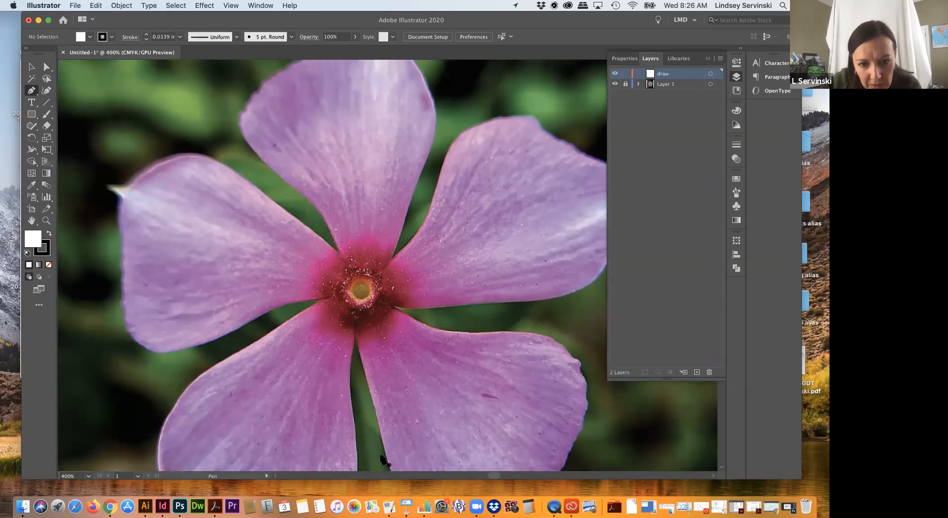
pyautogui.click(355, 336)
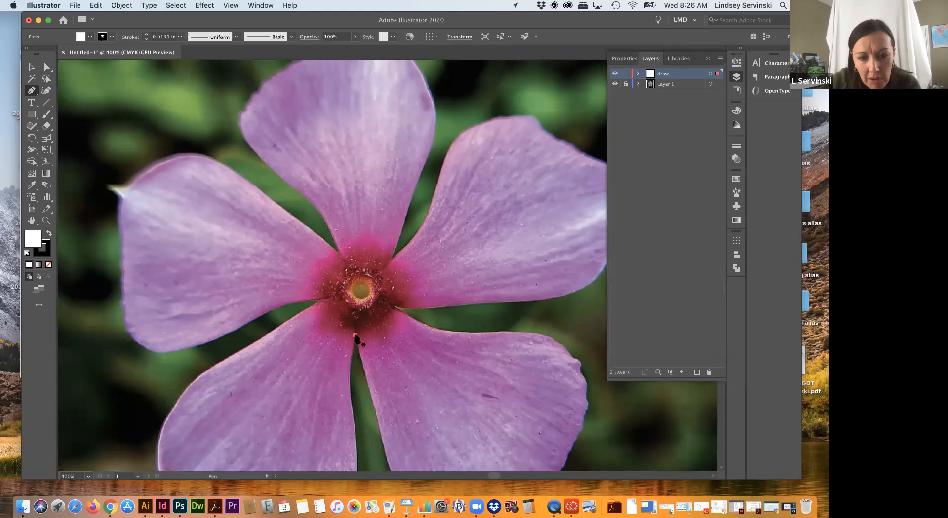
pyautogui.scroll(-5, 354, 336)
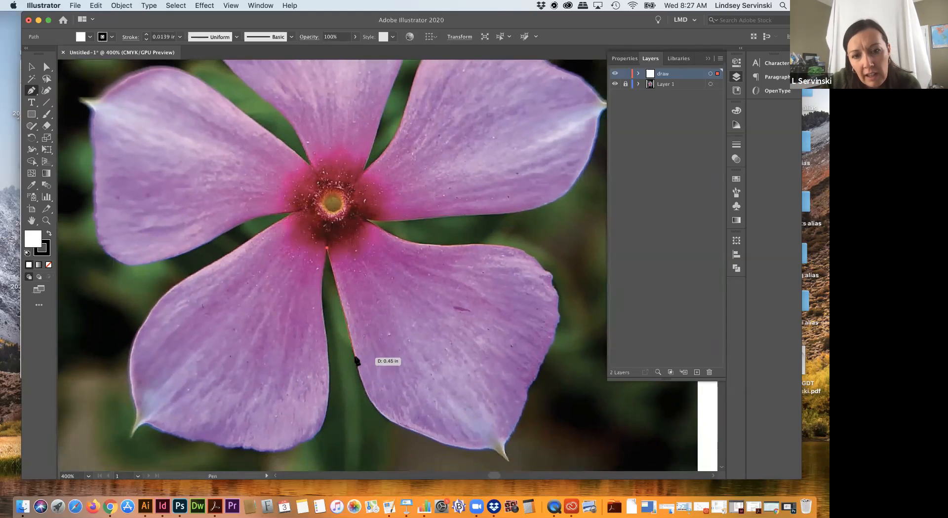
pyautogui.click(349, 335)
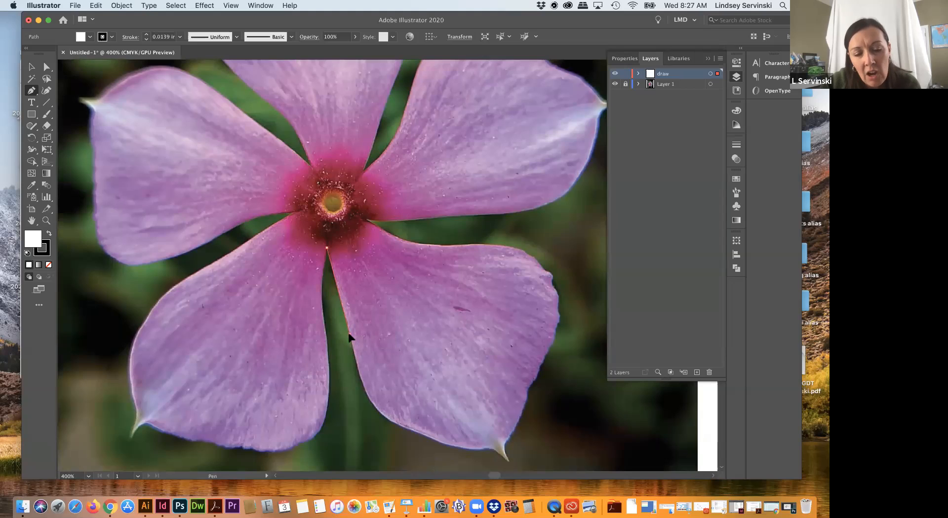
pyautogui.moveTo(348, 338); pyautogui.dragTo(336, 381)
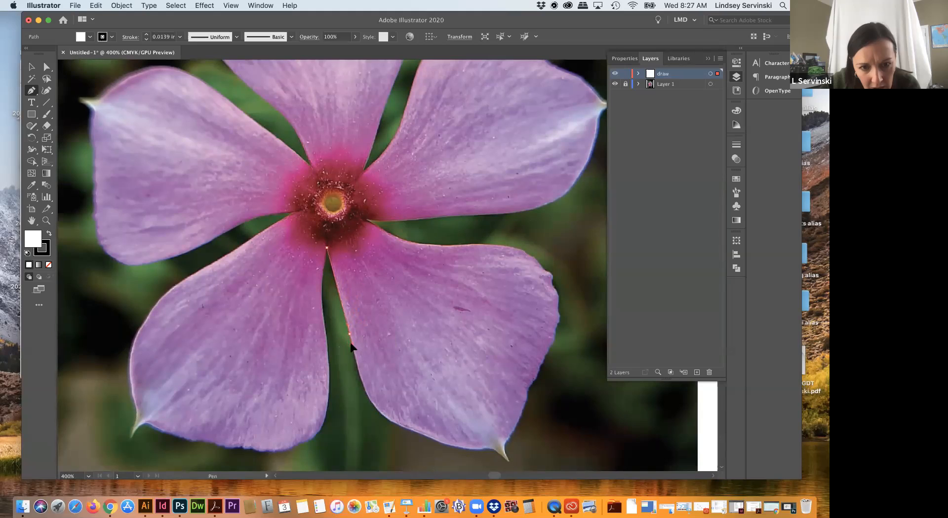
pyautogui.click(351, 377)
pyautogui.press('super+z')
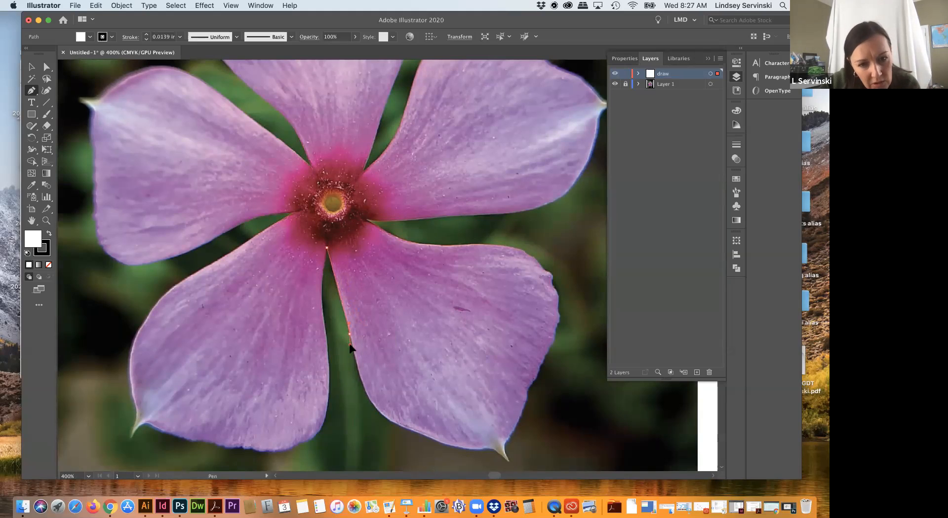
pyautogui.click(350, 345)
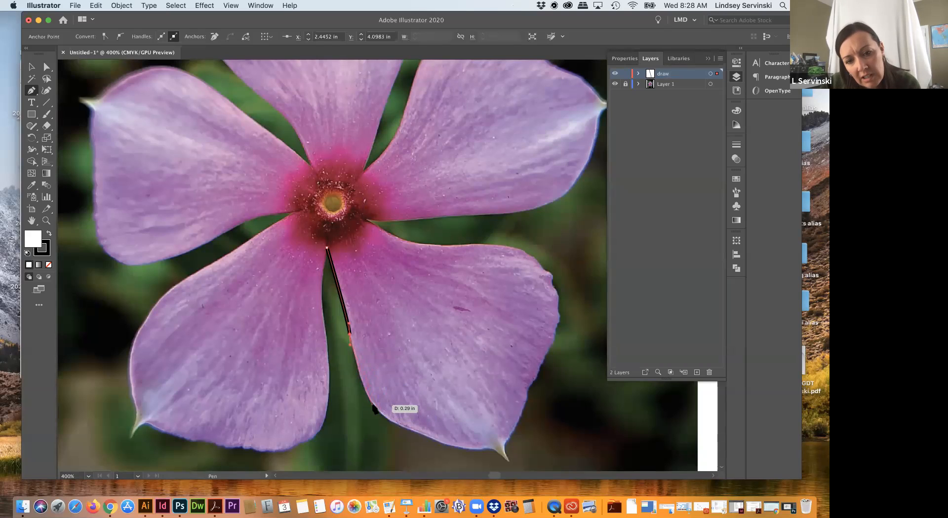
# Step: Continue the path along the petal's lower-left edge with smooth anchors at about X 2.54, Y 4.38 in and X 2.75, Y 4.50 in
pyautogui.moveTo(373, 406); pyautogui.dragTo(384, 419)
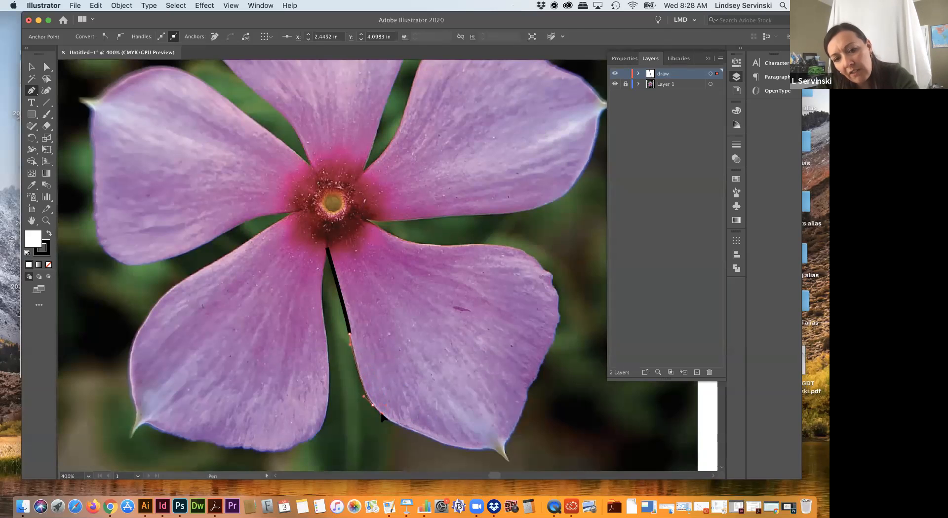
pyautogui.moveTo(382, 415); pyautogui.dragTo(427, 439)
pyautogui.click(426, 437)
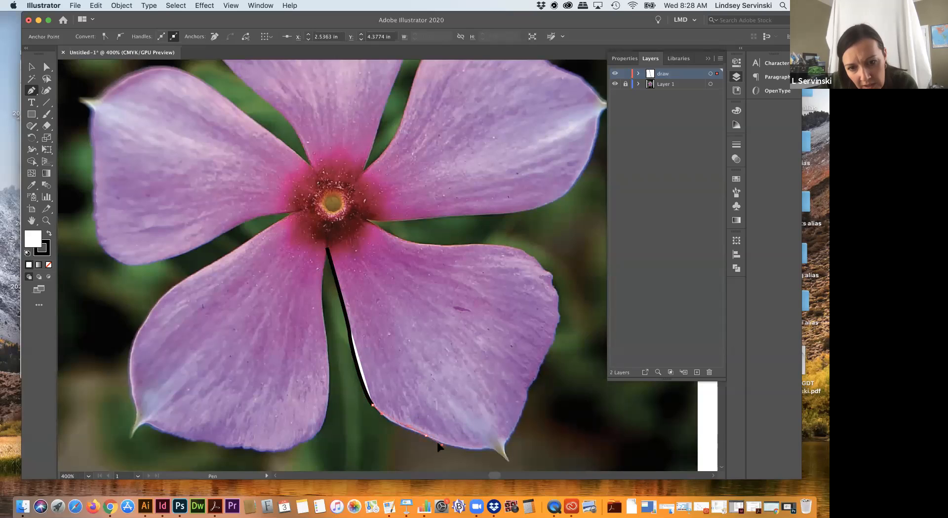
pyautogui.moveTo(437, 445); pyautogui.dragTo(398, 429)
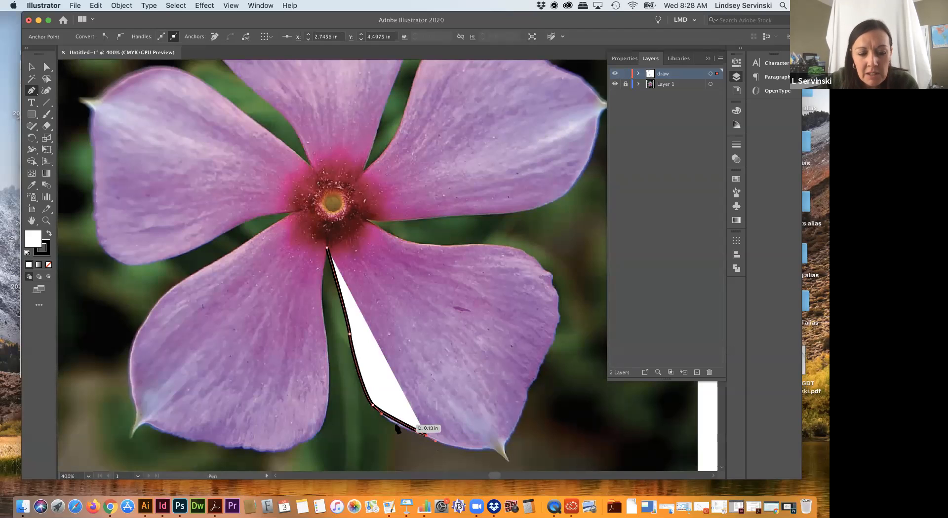
# Step: Reshape the curve at the path's third anchor by moving its outgoing direction handle independently
pyautogui.press('alt')
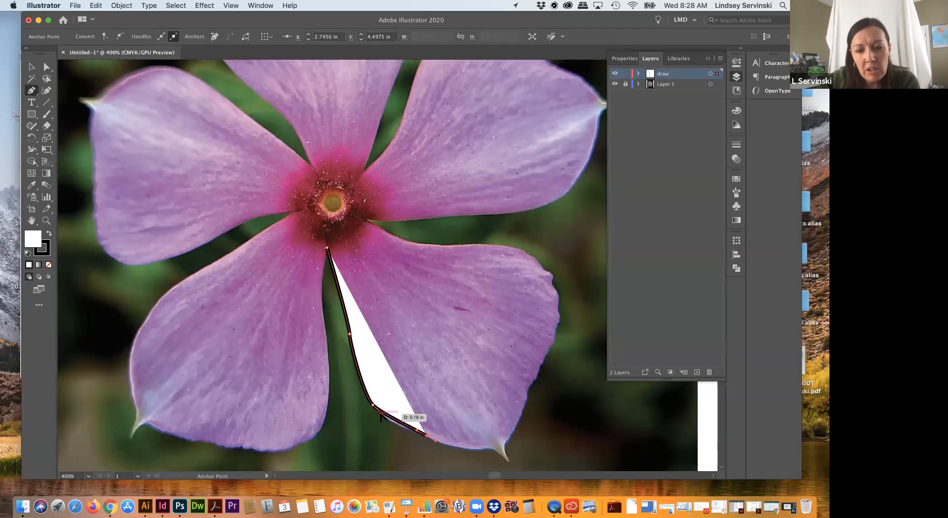
pyautogui.click(381, 416)
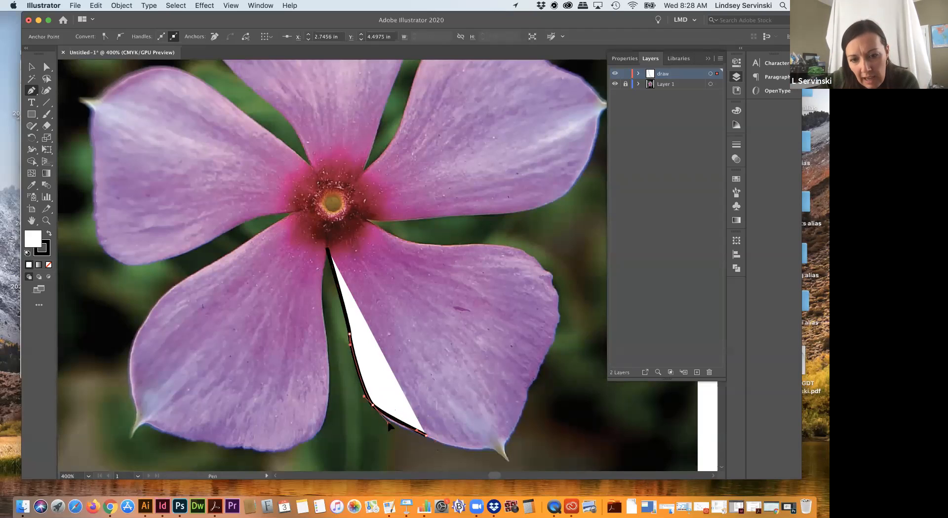
pyautogui.moveTo(391, 423); pyautogui.dragTo(364, 436)
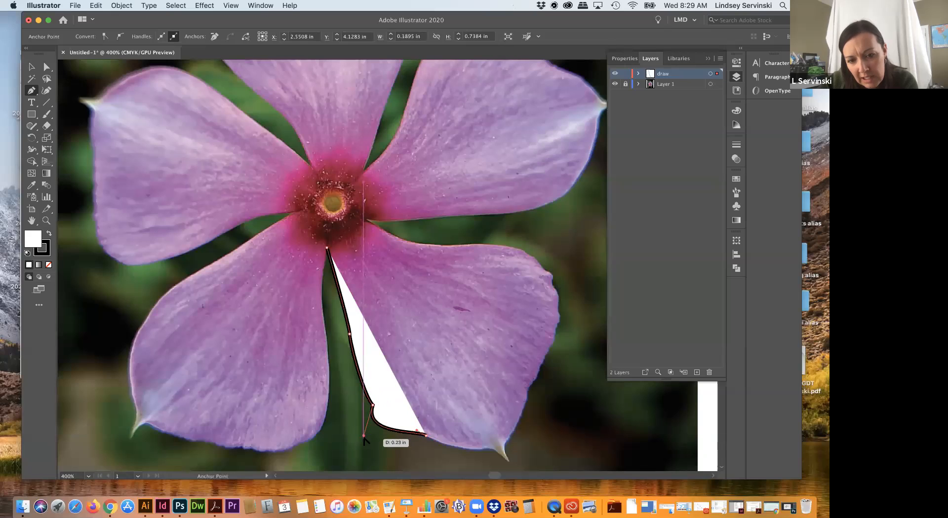
pyautogui.moveTo(364, 436); pyautogui.dragTo(389, 419)
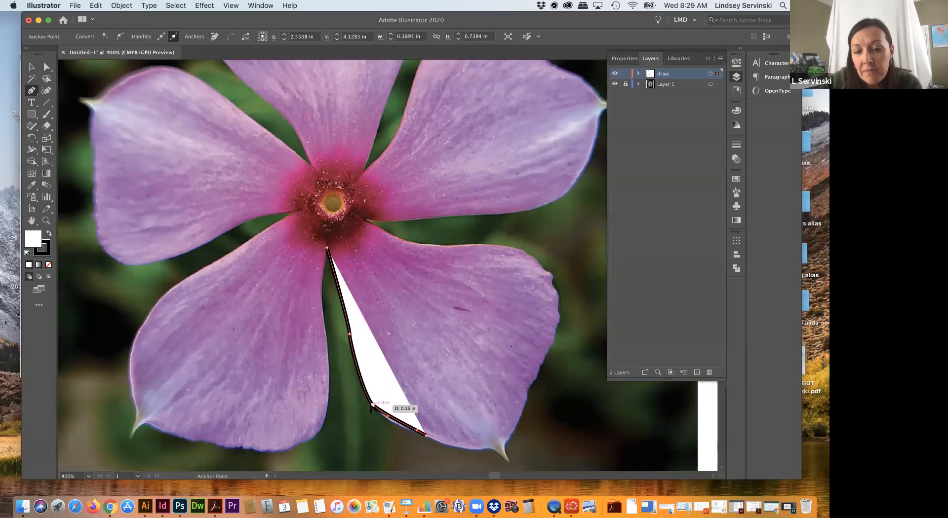
# Step: Convert the path's third anchor to a corner and back to a smooth point with new handles following the petal edge, leaving the path deselected
pyautogui.keyDown('alt'); pyautogui.click(373, 405); pyautogui.keyUp('alt')
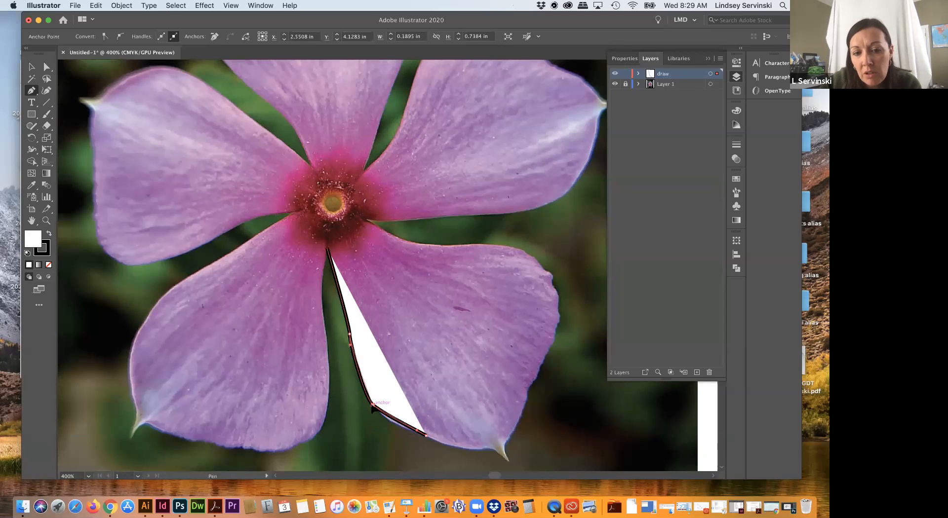
pyautogui.moveTo(373, 407); pyautogui.dragTo(450, 434)
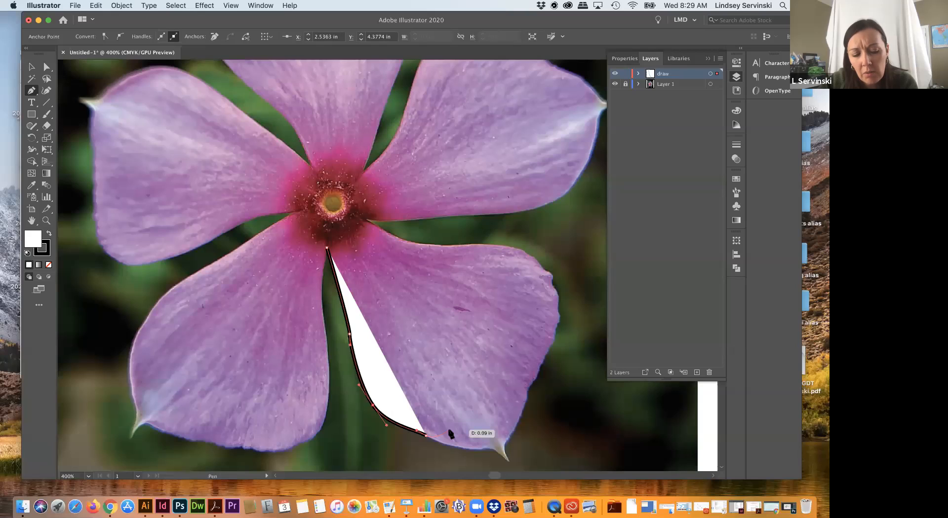
pyautogui.press('super')
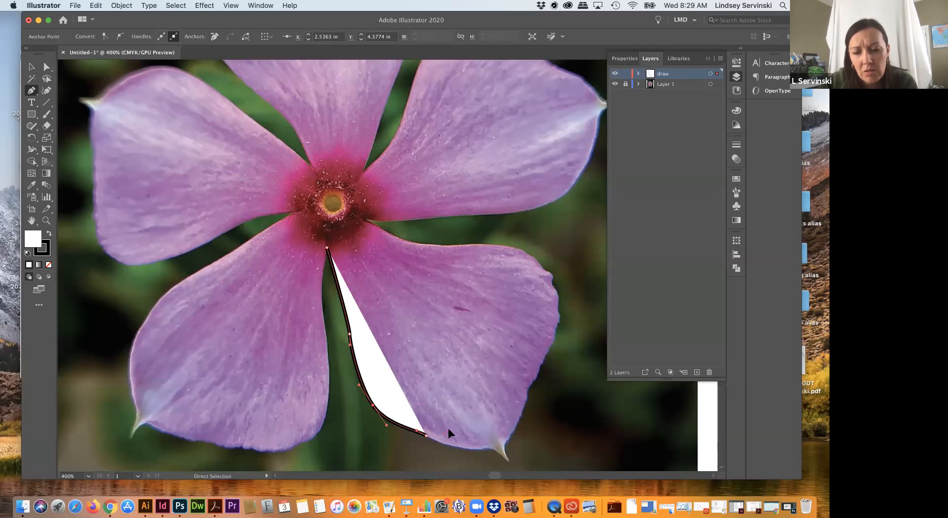
pyautogui.keyDown('super'); pyautogui.click(448, 431); pyautogui.keyUp('super')
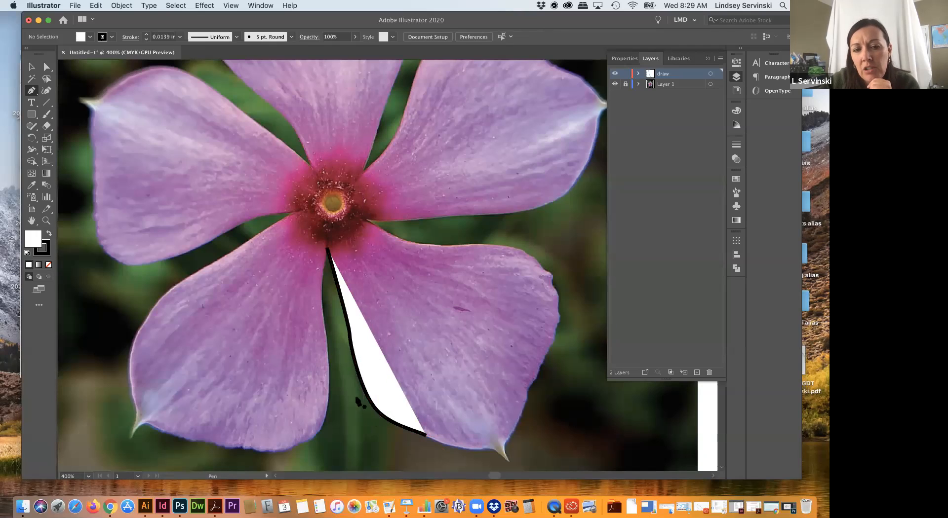
# Step: Select the petal path and set its fill to None, keeping the black stroke
pyautogui.press('v')
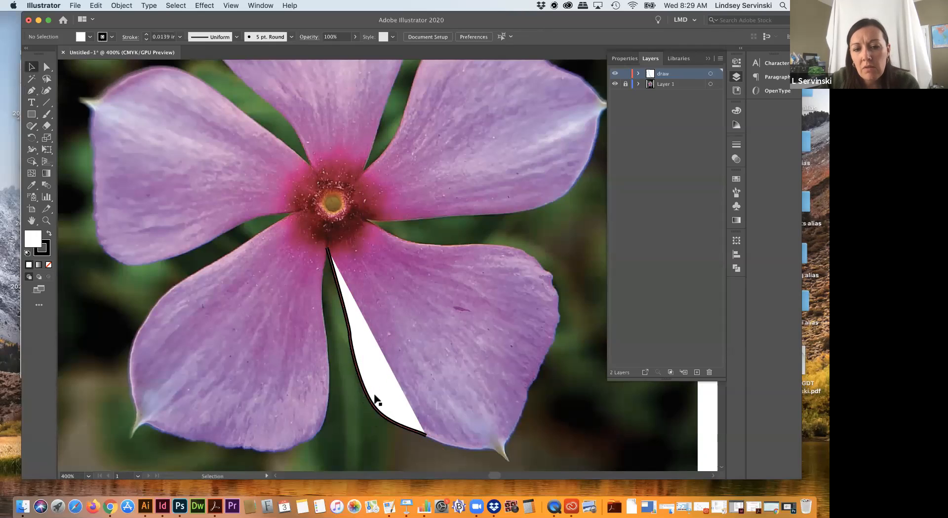
pyautogui.click(393, 406)
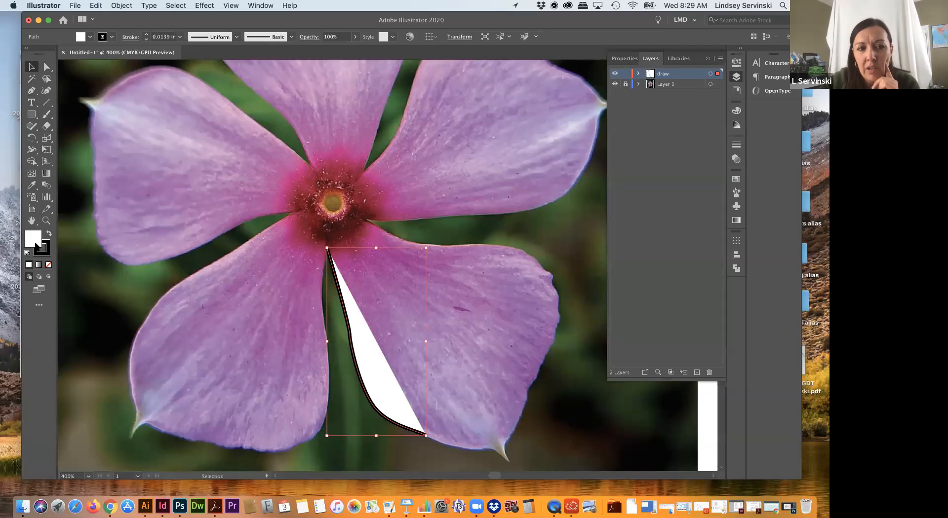
pyautogui.click(49, 265)
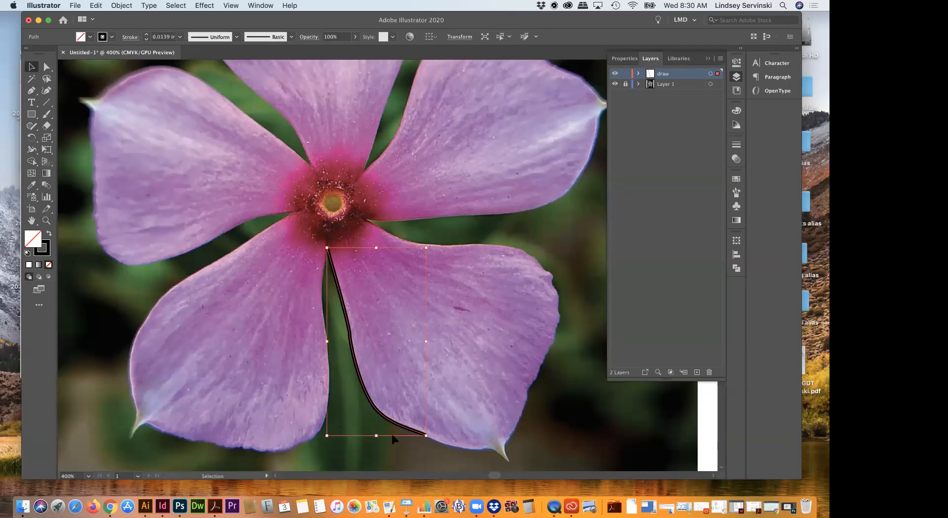
# Step: Continue the path to the petal's lower tip with a smooth anchor at about X 3.00, Y 4.55 in and remove its outgoing handle
pyautogui.press('p')
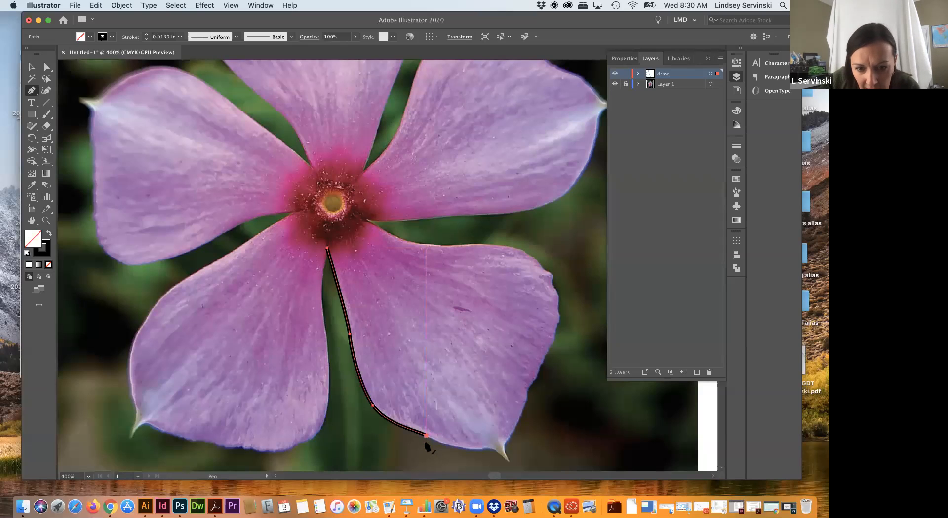
pyautogui.moveTo(425, 437); pyautogui.dragTo(524, 446)
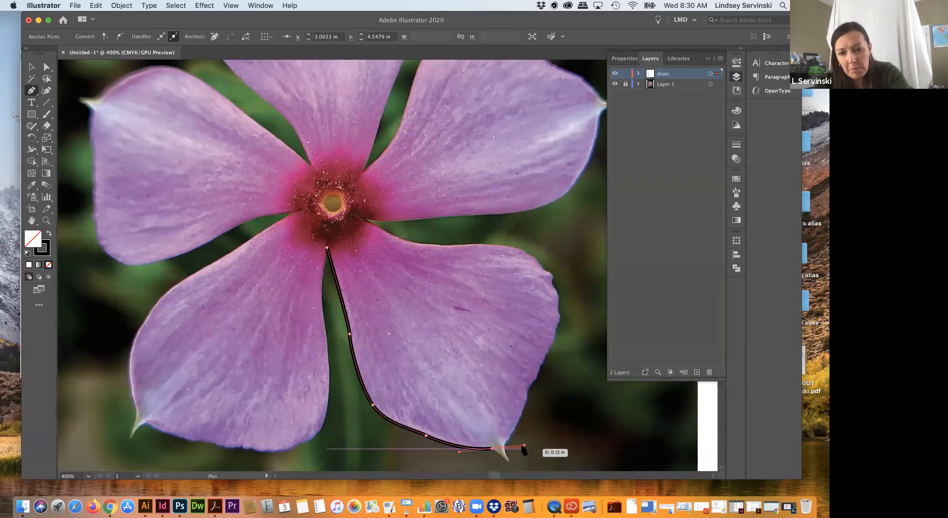
pyautogui.moveTo(501, 461); pyautogui.dragTo(527, 450)
pyautogui.press('alt')
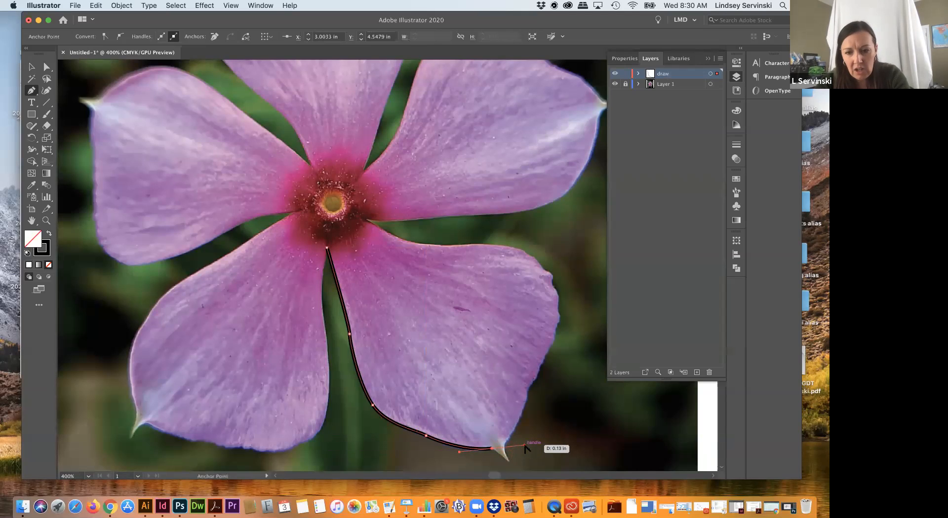
pyautogui.click(492, 449)
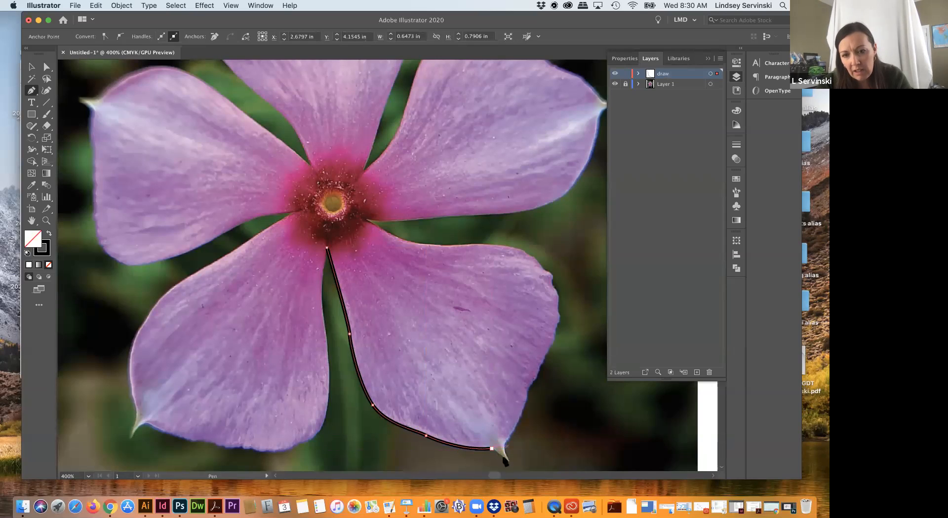
# Step: Outline the pointed tip with anchors at about X 3.09, Y 4.60 and X 3.05, Y 4.53 in, continuing to X 3.14, Y 4.33 in
pyautogui.click(508, 462)
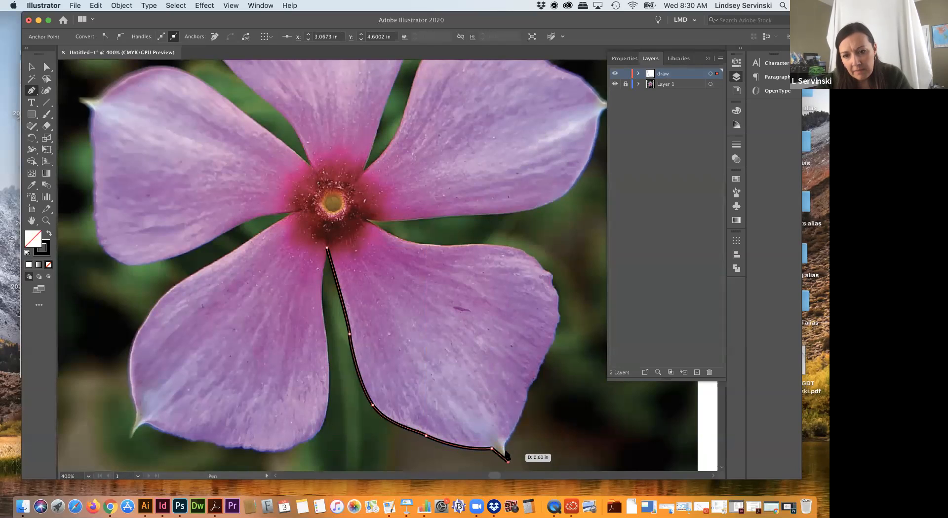
pyautogui.click(503, 439)
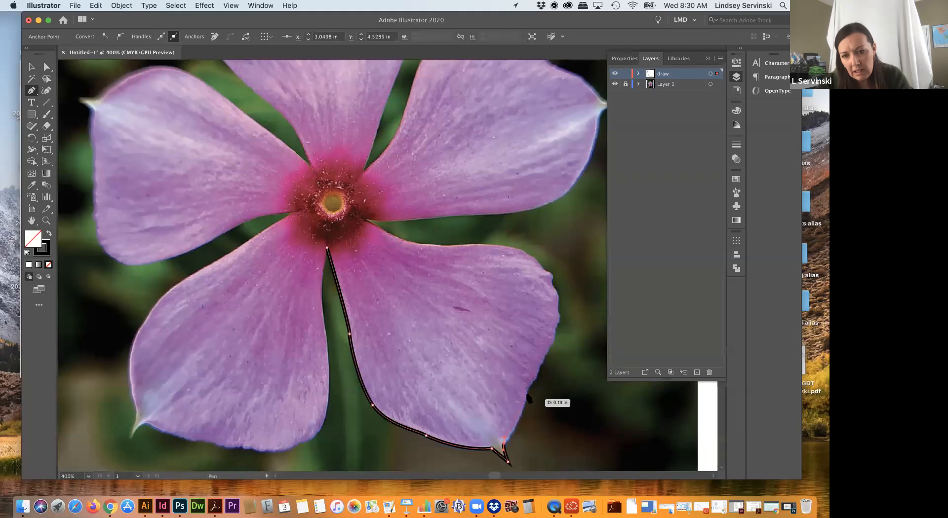
pyautogui.moveTo(525, 379); pyautogui.dragTo(525, 379)
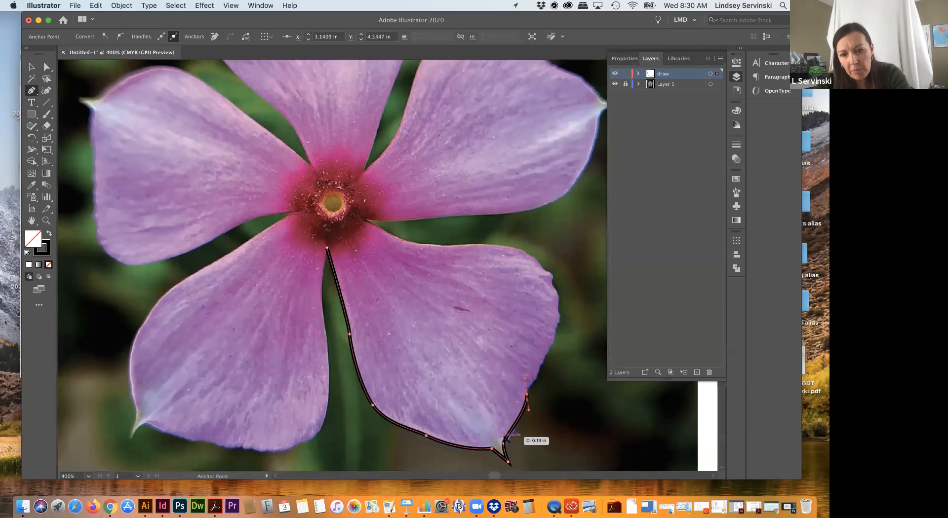
# Step: Adjust the direction handles at the anchor above the petal tip and the path's last anchor to follow the petal's edge
pyautogui.moveTo(507, 436); pyautogui.dragTo(508, 435)
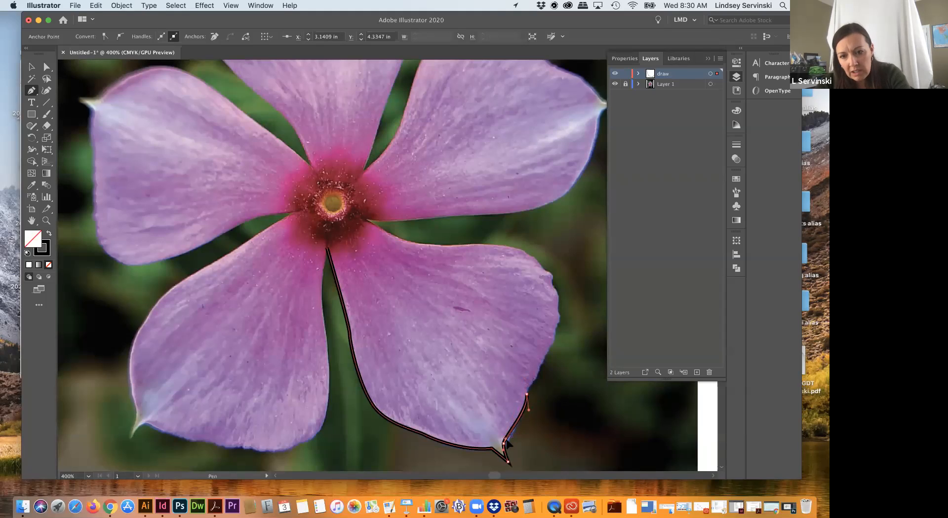
pyautogui.moveTo(507, 438); pyautogui.dragTo(507, 438)
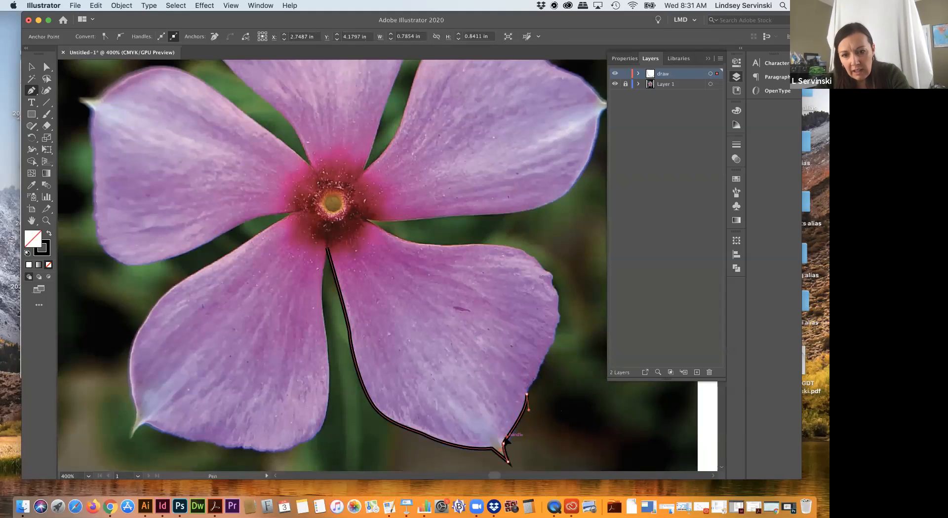
pyautogui.click(506, 441)
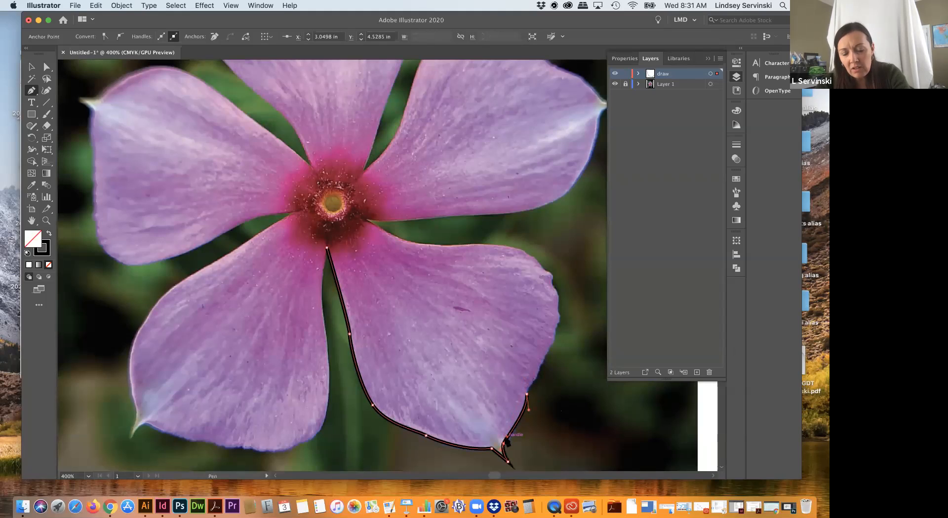
pyautogui.click(527, 394)
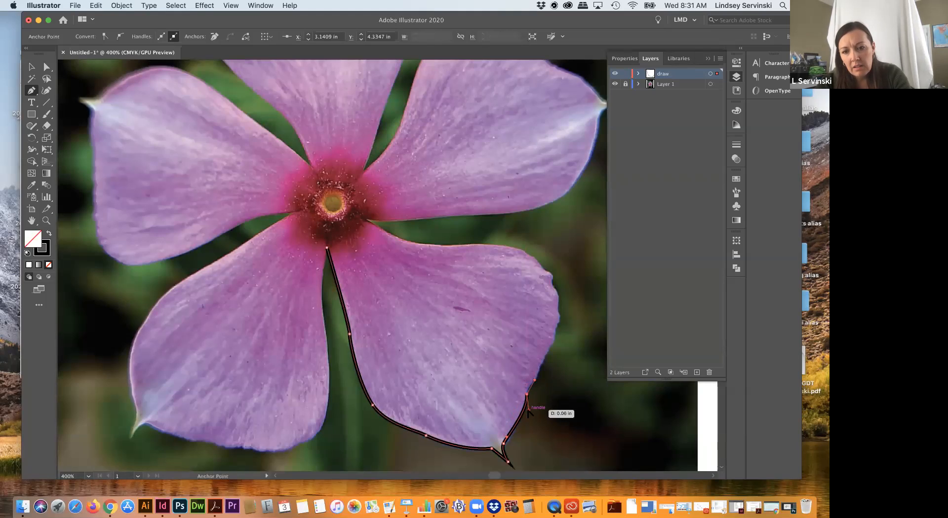
pyautogui.moveTo(528, 411); pyautogui.dragTo(520, 411)
# Step: Extend the path around the petal's upper-right edge with smooth anchors at about X 3.14, Y 3.77 in and X 2.72, Y 3.74 in
pyautogui.moveTo(527, 252); pyautogui.dragTo(490, 243)
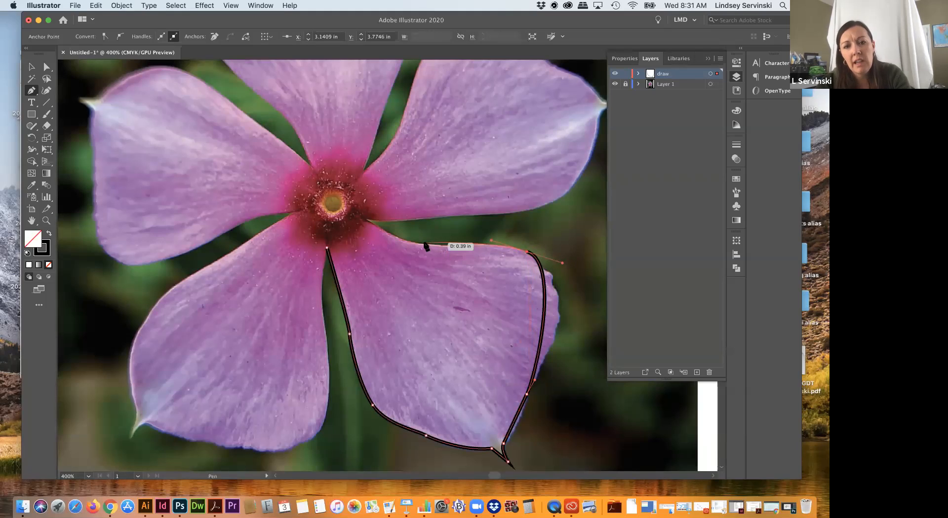
pyautogui.moveTo(394, 242); pyautogui.dragTo(550, 311)
pyautogui.press('v')
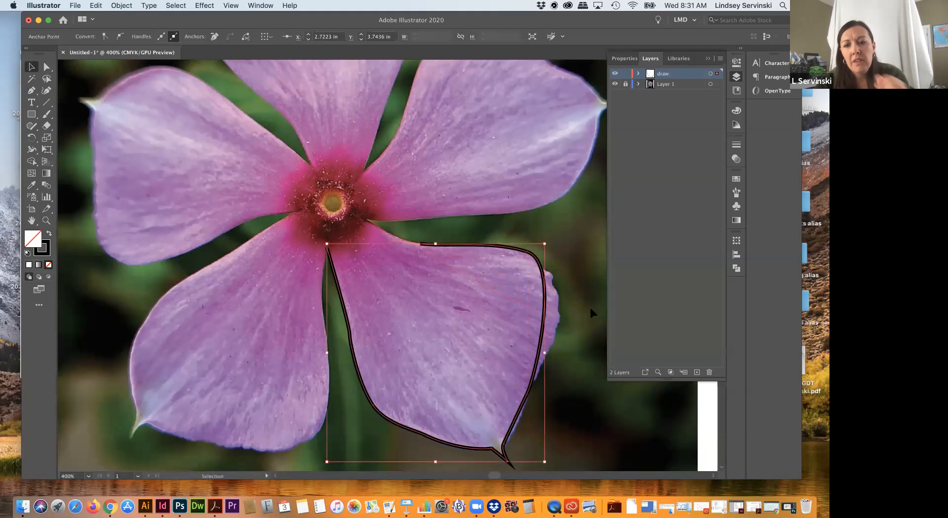
# Step: Examine the anchors and direction handles along the petal's right and lower edges with Direct Selection at higher magnification
pyautogui.press('a')
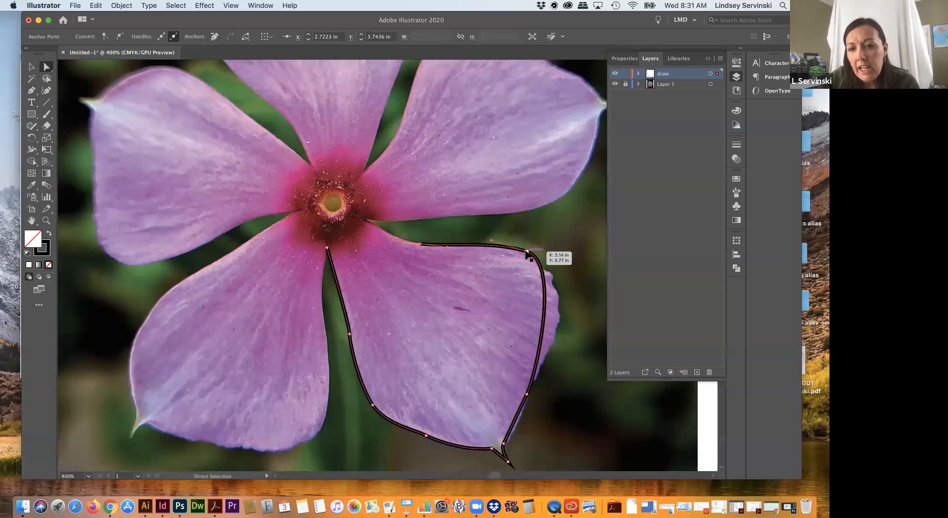
pyautogui.click(527, 252)
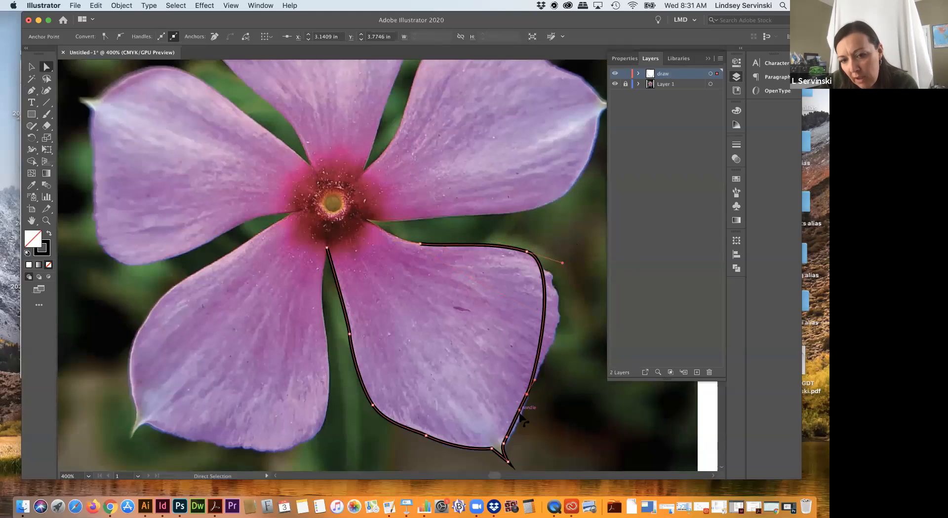
pyautogui.press('super+equal')
pyautogui.press('super+equal')
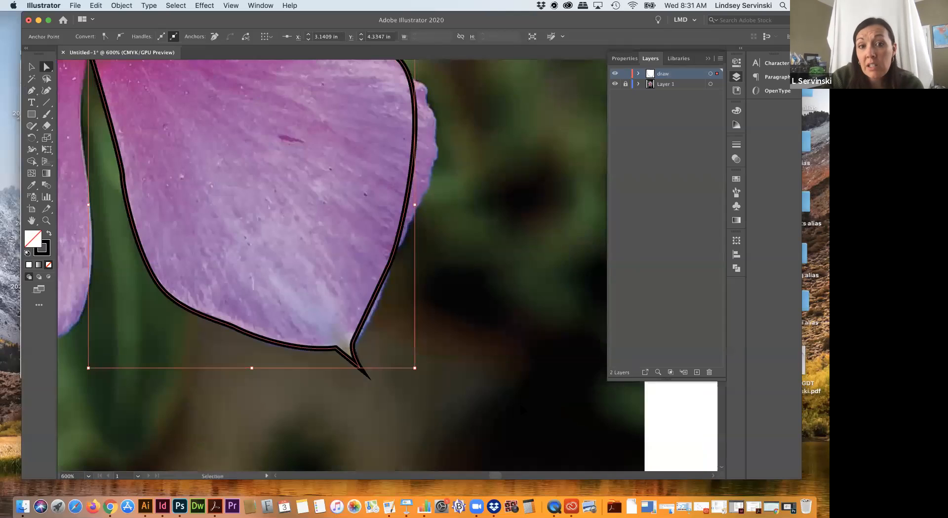
pyautogui.scroll(5, 467, 179)
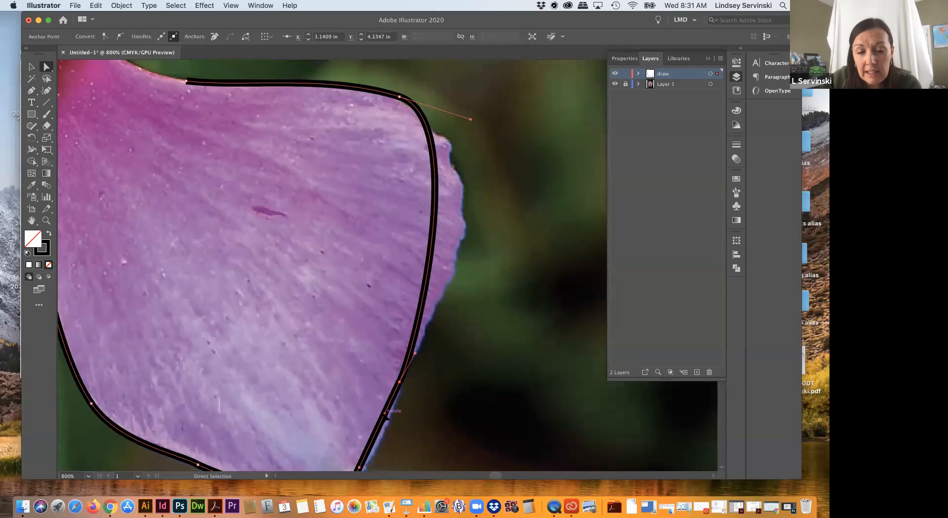
pyautogui.click(400, 383)
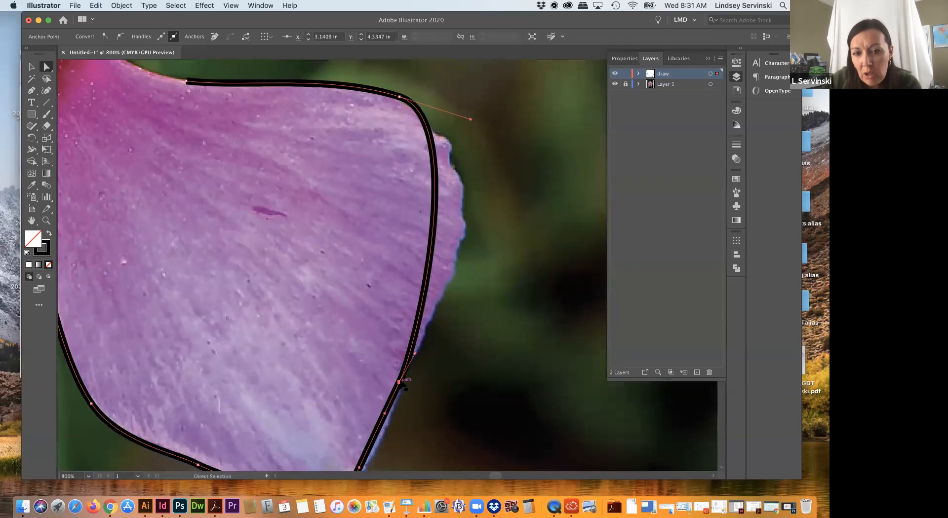
pyautogui.scroll(-2, 390, 412)
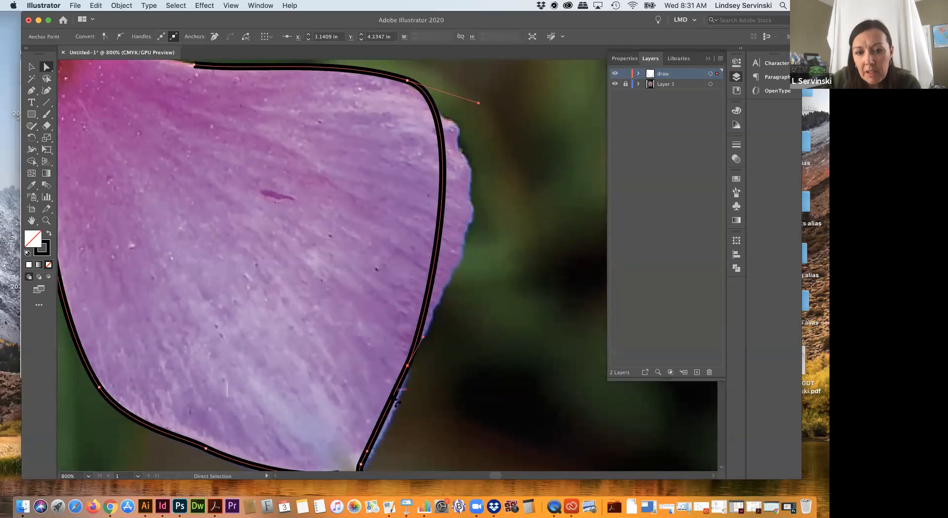
pyautogui.scroll(-3, 395, 434)
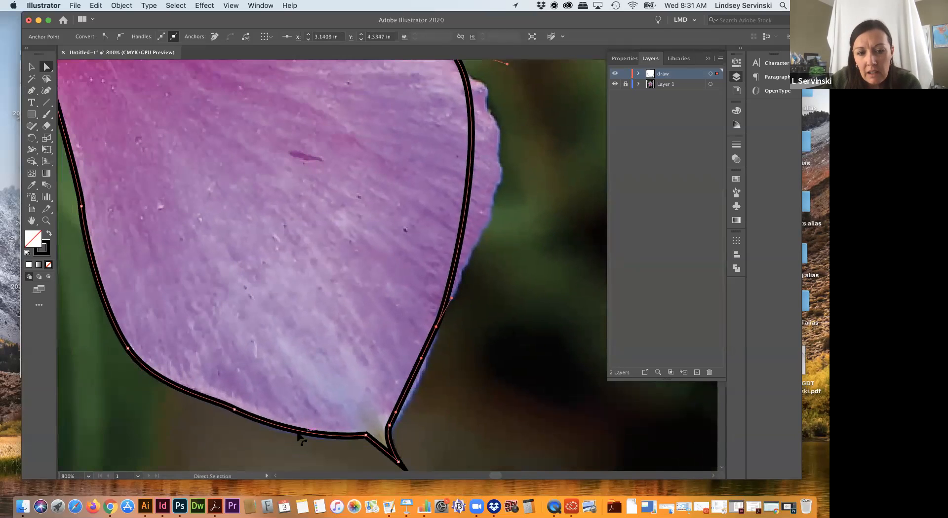
pyautogui.click(238, 417)
pyautogui.click(236, 411)
pyautogui.click(235, 411)
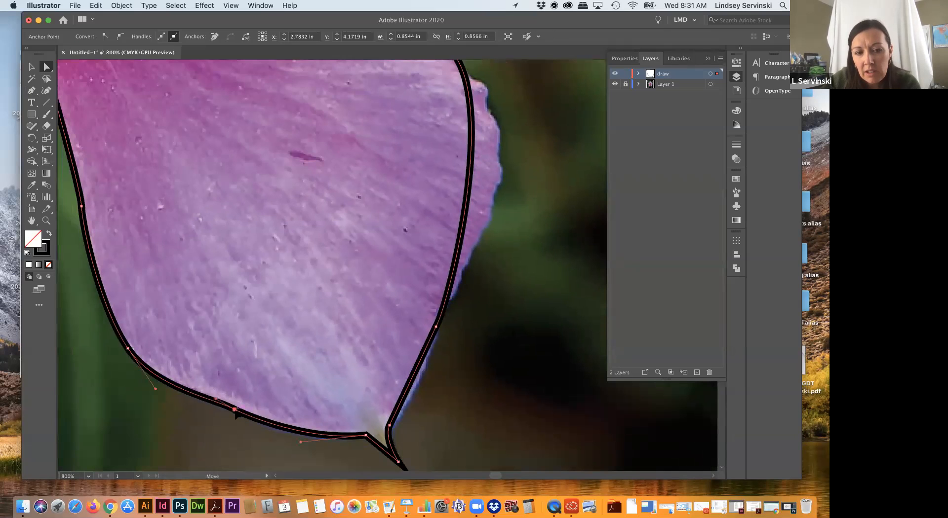
pyautogui.click(359, 451)
pyautogui.click(356, 441)
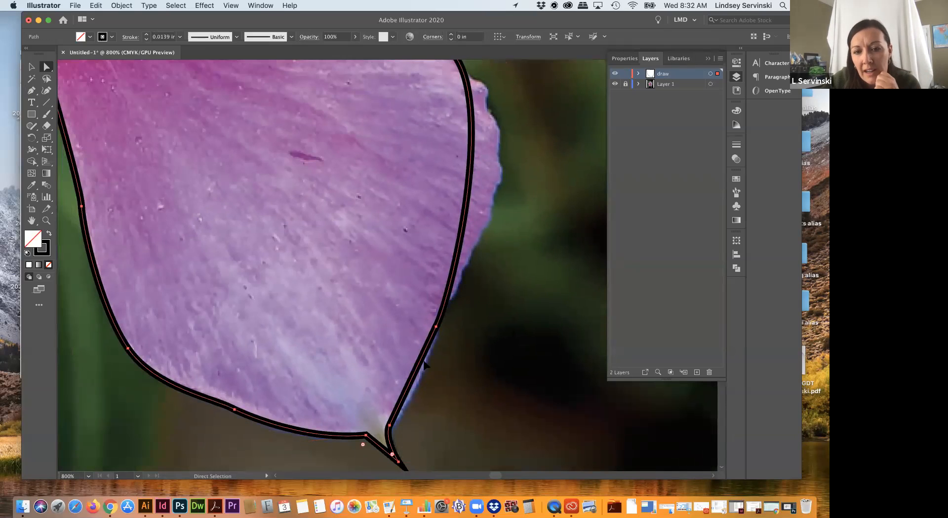
# Step: Lengthen the upper direction handle of the anchor at X 3.14, Y 4.33 in so the curve bulges out to the petal's right edge
pyautogui.click(436, 327)
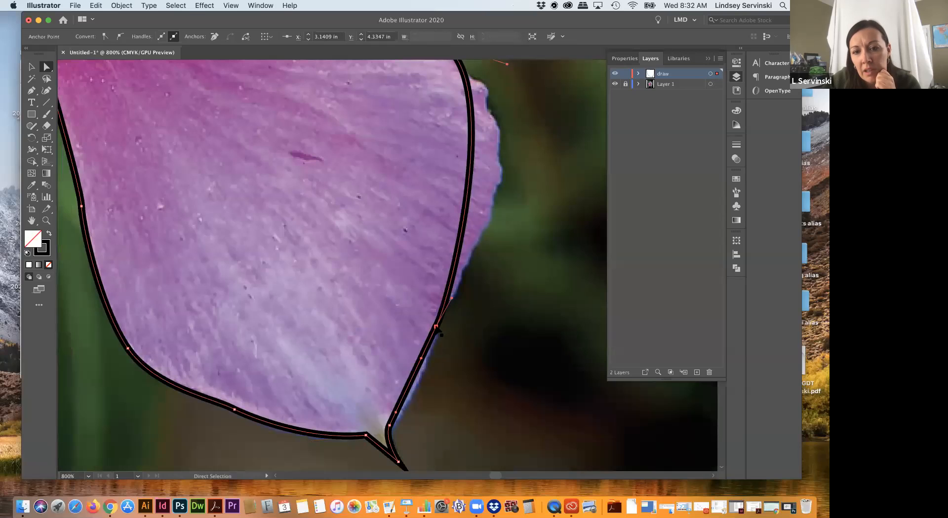
pyautogui.click(453, 297)
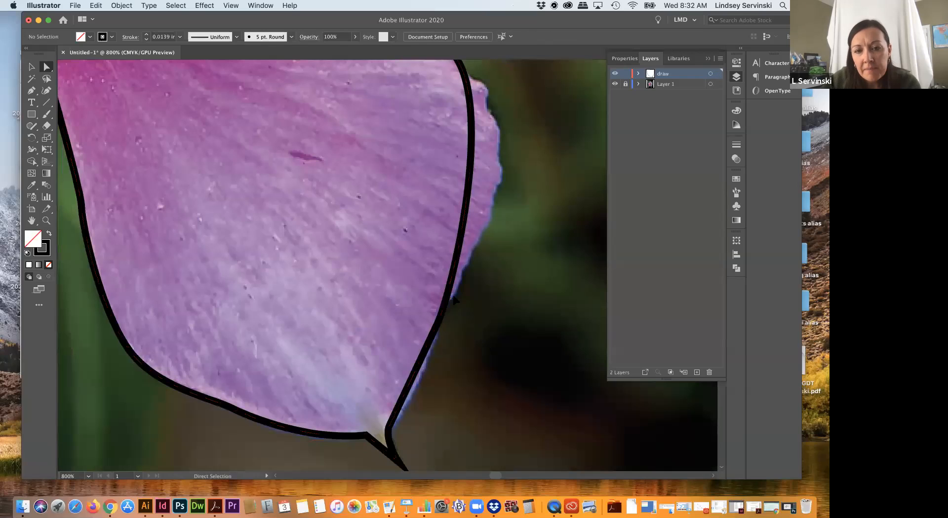
pyautogui.click(439, 320)
pyautogui.click(436, 327)
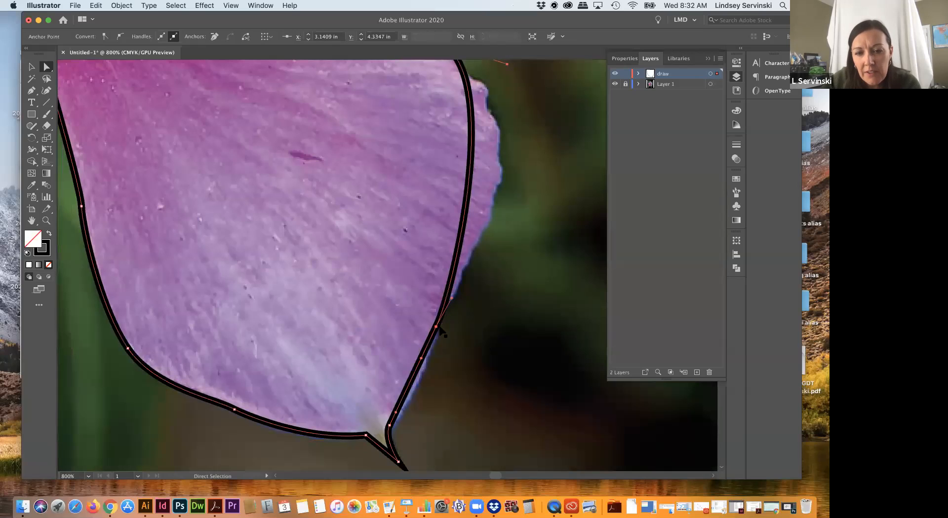
pyautogui.moveTo(451, 298); pyautogui.dragTo(531, 201)
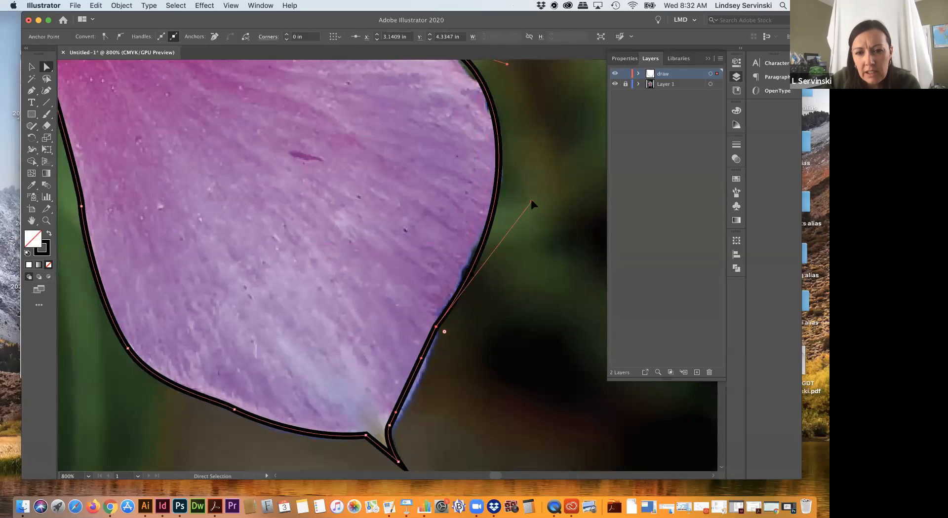
# Step: Round the corner at the anchor at X 3.14, Y 4.33 in by about 0.02 in and delete an anchor there with the Pen tool
pyautogui.click(437, 328)
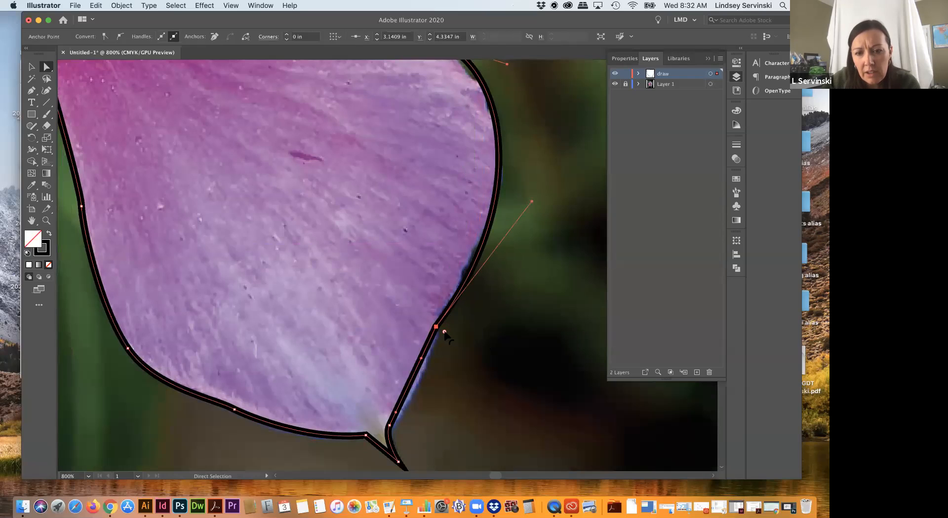
pyautogui.moveTo(445, 333)
pyautogui.mouseDown()
pyautogui.moveTo(464, 346)
pyautogui.moveTo(416, 320)
pyautogui.moveTo(433, 327)
pyautogui.mouseUp()
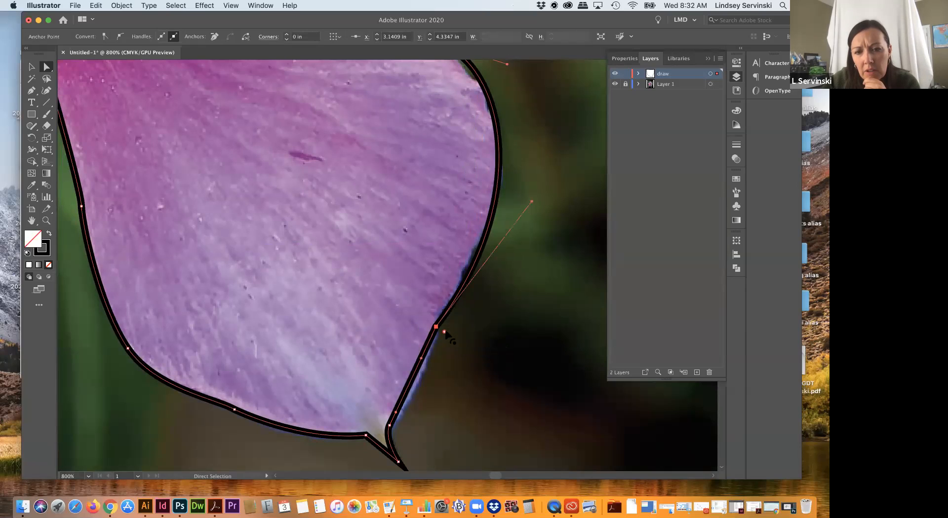
pyautogui.click(440, 333)
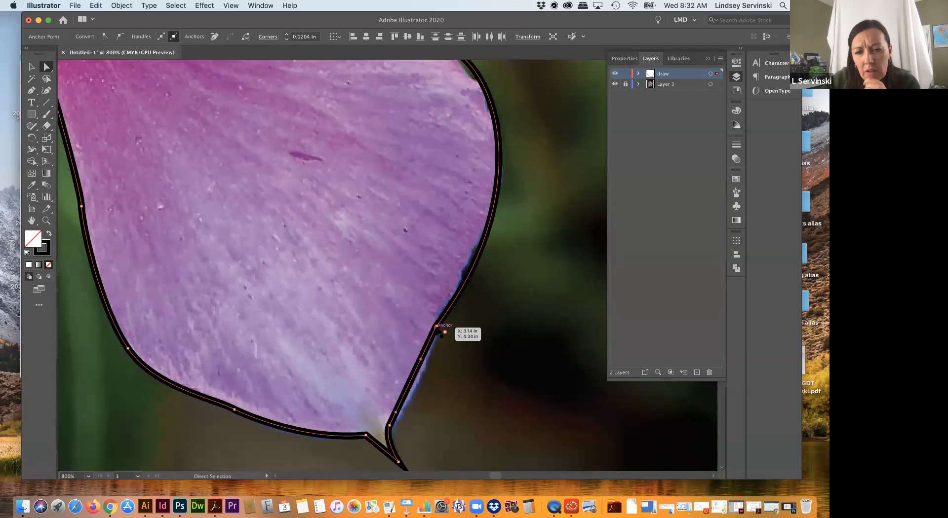
pyautogui.click(437, 327)
pyautogui.moveTo(437, 327)
pyautogui.mouseDown()
pyautogui.moveTo(454, 344)
pyautogui.moveTo(442, 332)
pyautogui.mouseUp()
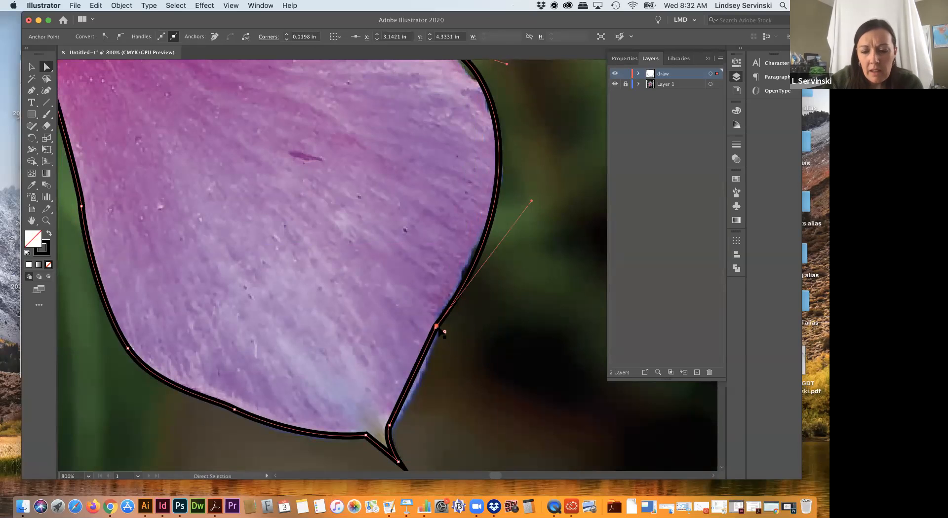
pyautogui.press('p')
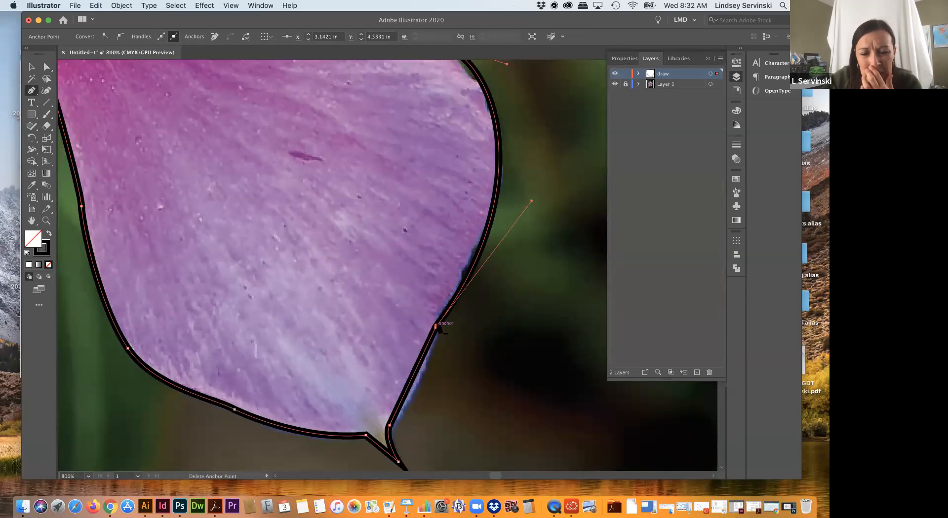
pyautogui.click(436, 328)
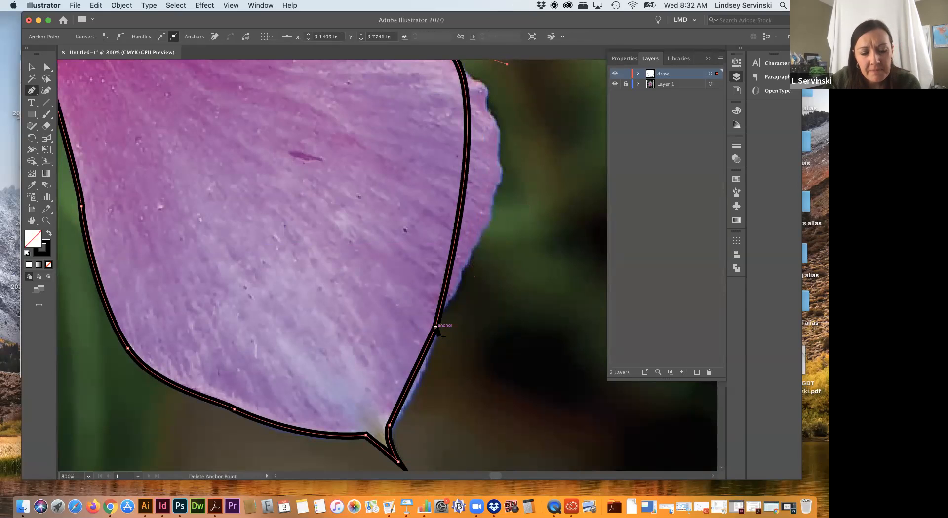
# Step: Pull an upper direction handle out of the lower-right anchor so the segment above it curves out along the petal's right edge
pyautogui.moveTo(436, 327); pyautogui.dragTo(524, 206)
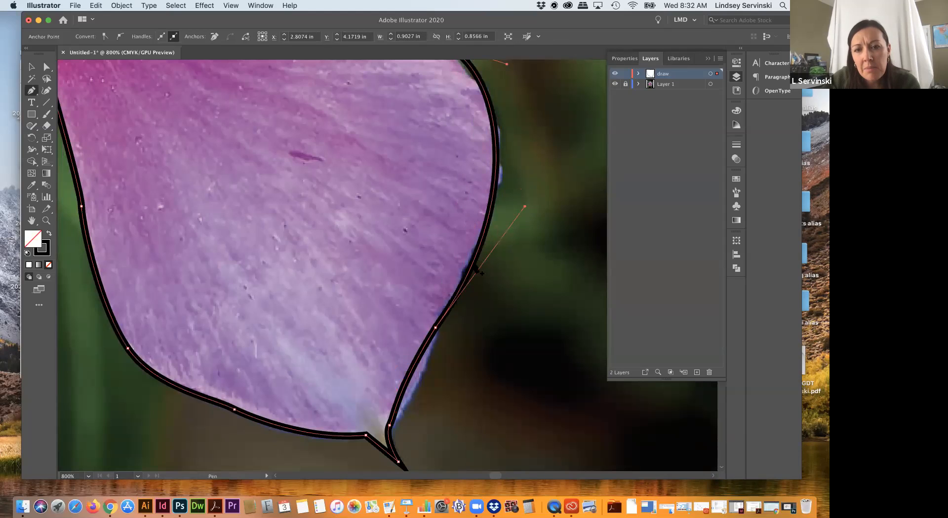
# Step: Draw an open S-shaped curve with the Pen tool on the blank artboard beside the photo, ending at about X 4.23, Y 3.99 in, and deselect it
pyautogui.hscroll(15, 414, 417)
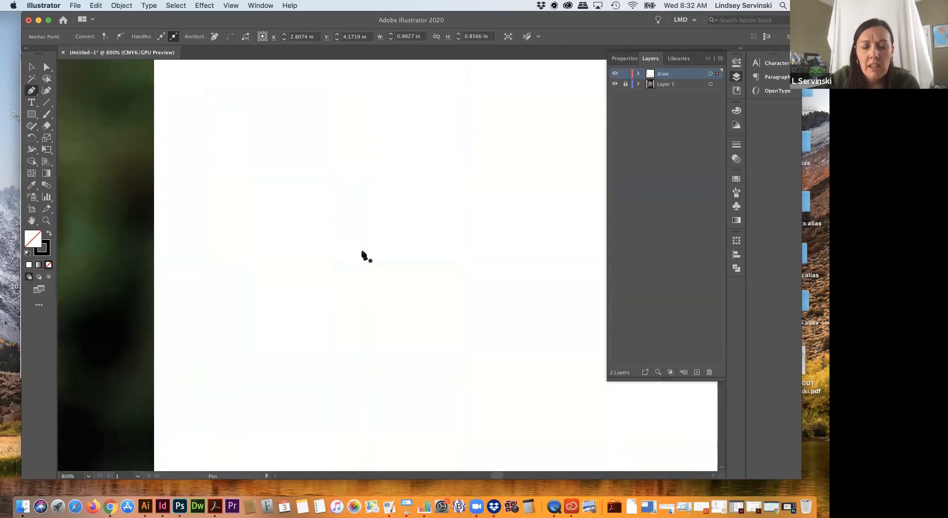
pyautogui.press('super+minus')
pyautogui.press('super+minus')
pyautogui.hscroll(10, 513, 202)
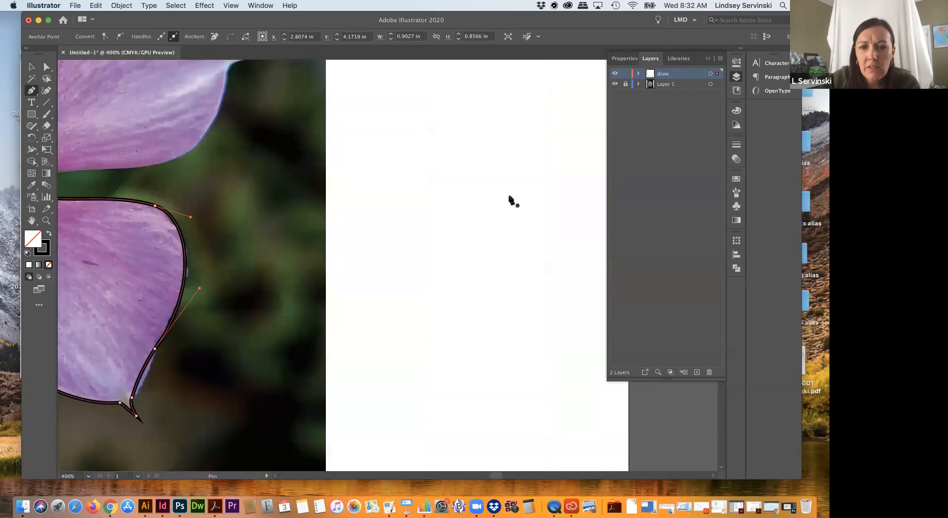
pyautogui.click(413, 177)
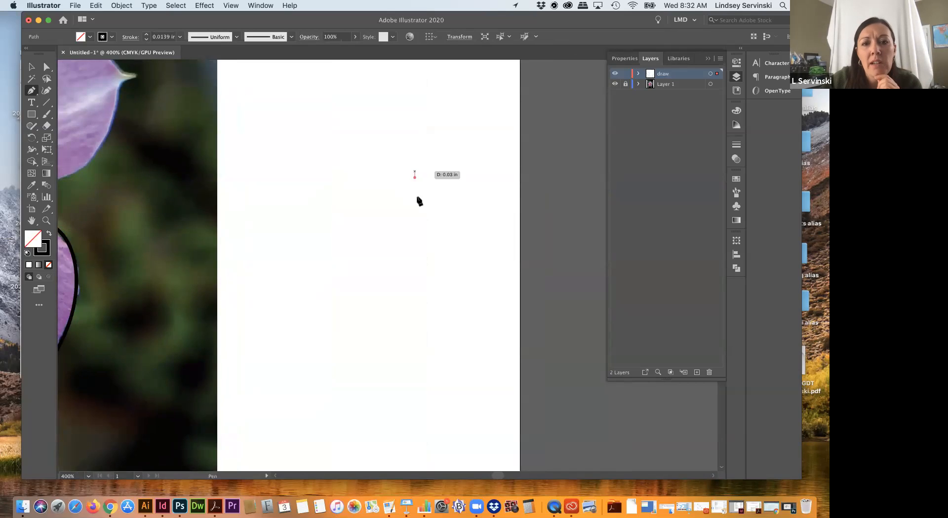
pyautogui.moveTo(364, 178); pyautogui.dragTo(333, 230)
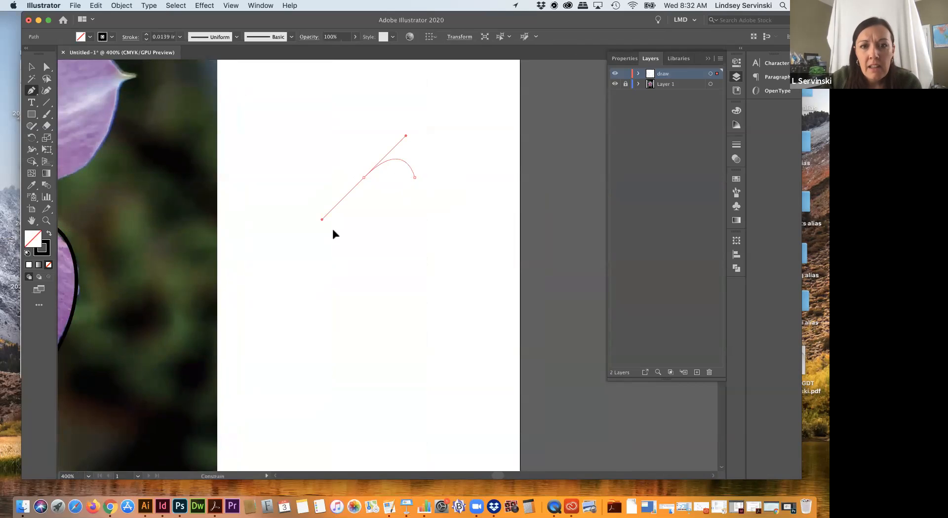
pyautogui.click(405, 245)
pyautogui.moveTo(411, 270); pyautogui.dragTo(411, 270)
pyautogui.moveTo(341, 320)
pyautogui.mouseDown()
pyautogui.moveTo(298, 313)
pyautogui.moveTo(284, 300)
pyautogui.mouseUp()
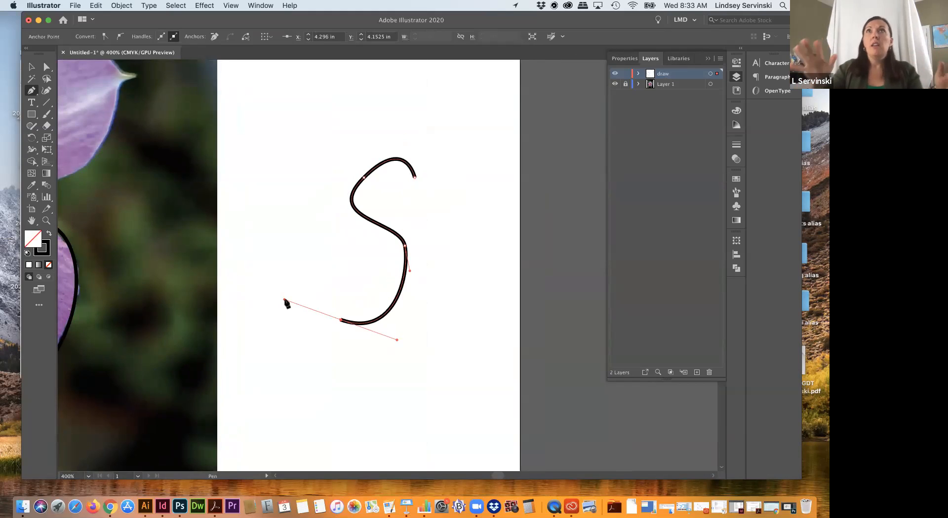
pyautogui.moveTo(341, 283)
pyautogui.mouseDown()
pyautogui.moveTo(335, 295)
pyautogui.moveTo(321, 291)
pyautogui.moveTo(338, 280)
pyautogui.moveTo(340, 288)
pyautogui.mouseUp()
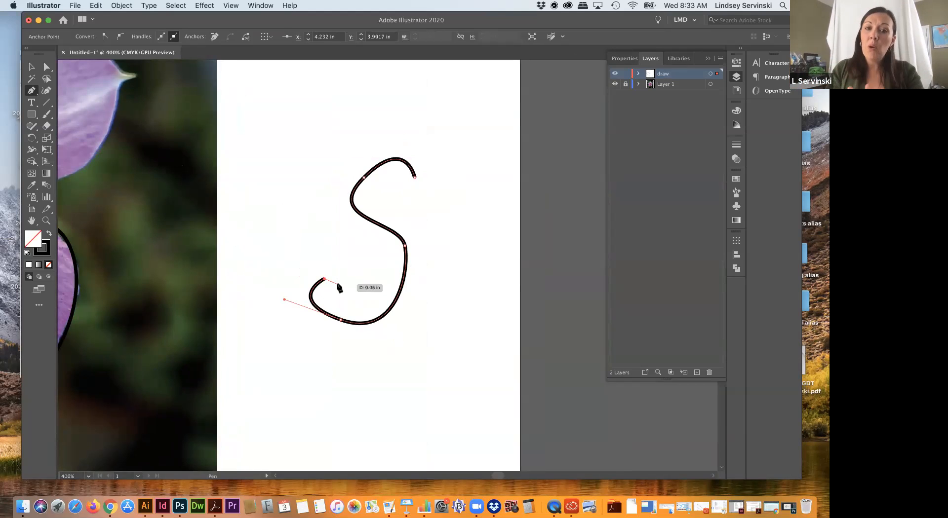
pyautogui.press('v')
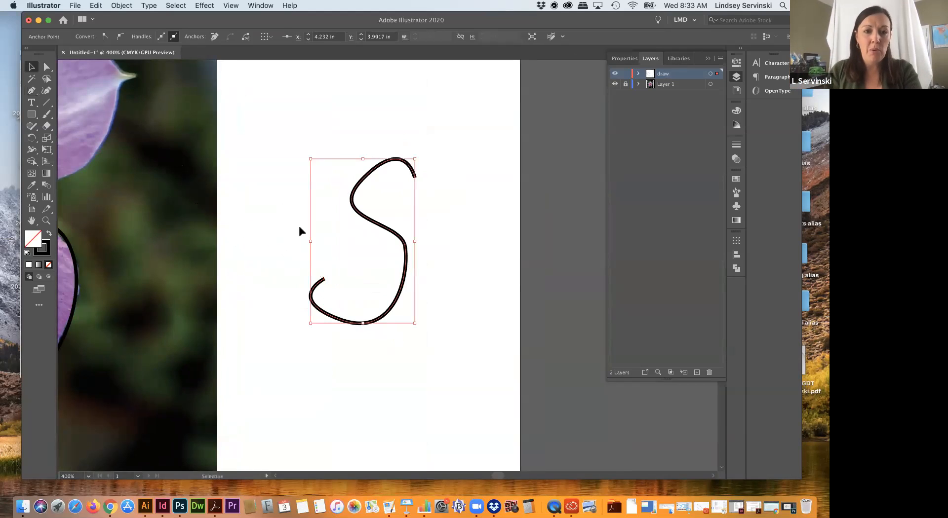
pyautogui.click(298, 224)
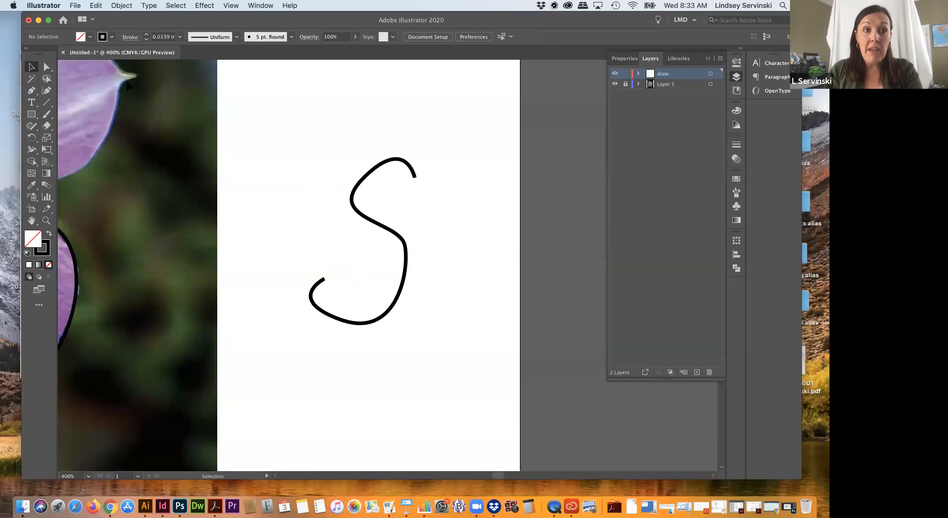
# Step: Minimize the Illustrator window, switch to the Chrome window with the flower image search and shift it slightly down on the desktop
pyautogui.click(39, 20)
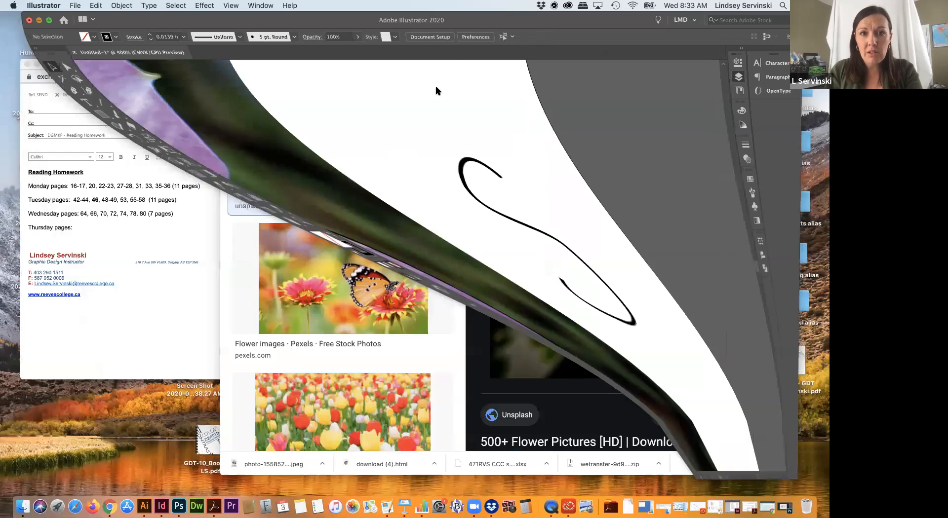
pyautogui.click(460, 176)
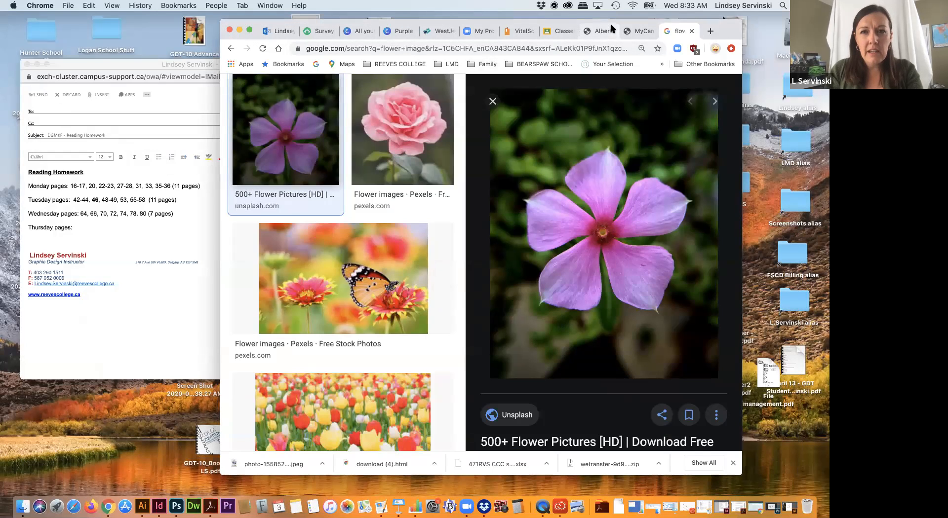
pyautogui.moveTo(603, 32); pyautogui.dragTo(570, 54)
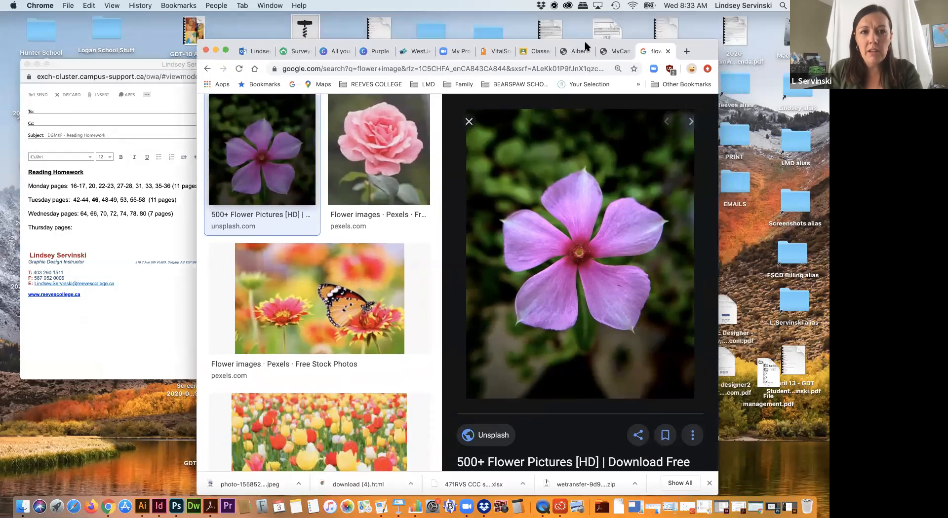
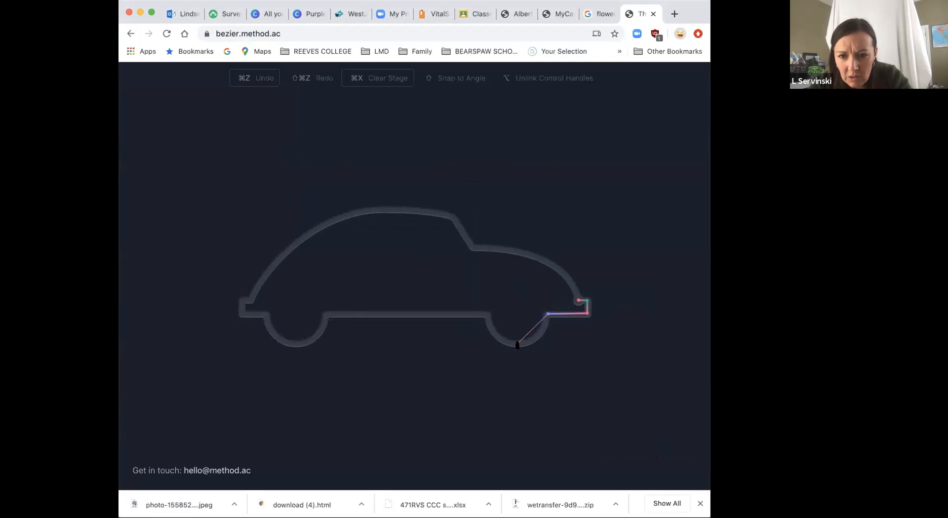
# Step: Trace the car's front wheel arch as a curve, the straight underside and the curved rear wheel arch
pyautogui.moveTo(518, 343); pyautogui.dragTo(489, 346)
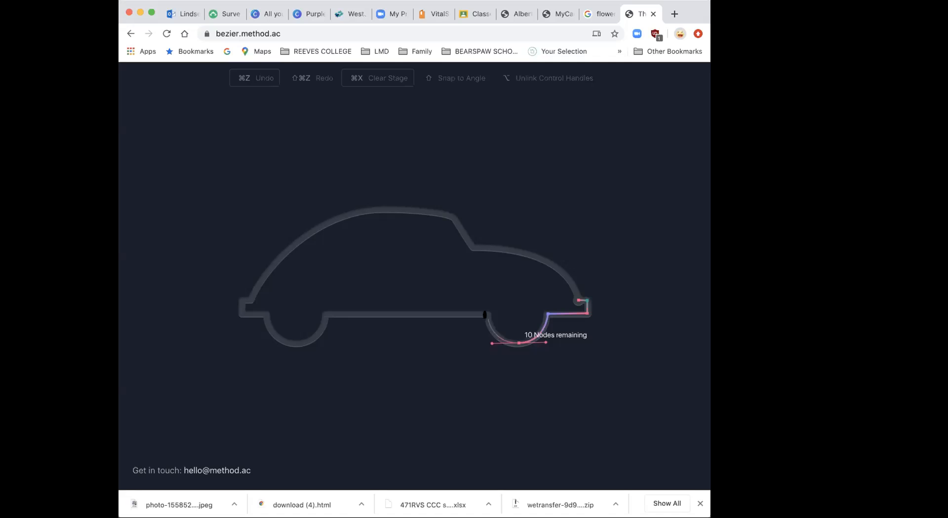
pyautogui.click(487, 317)
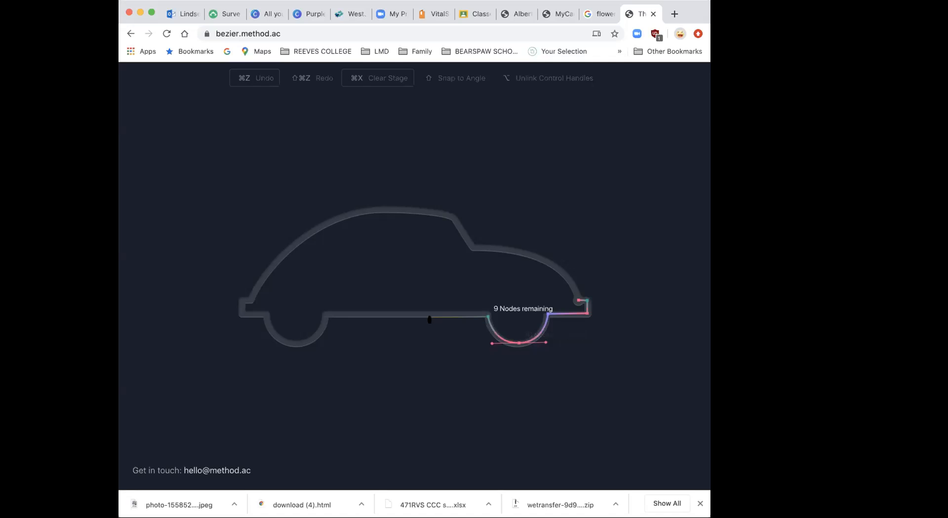
pyautogui.click(324, 317)
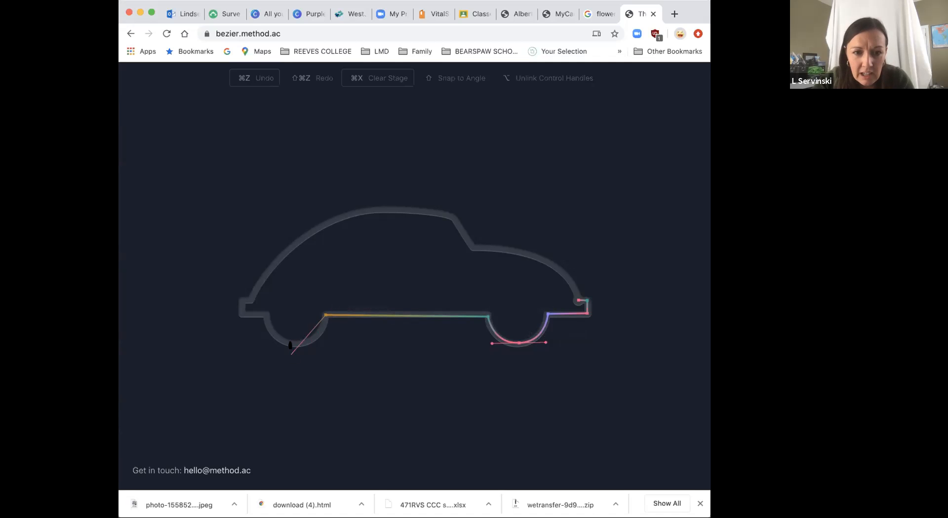
pyautogui.moveTo(297, 345); pyautogui.dragTo(271, 344)
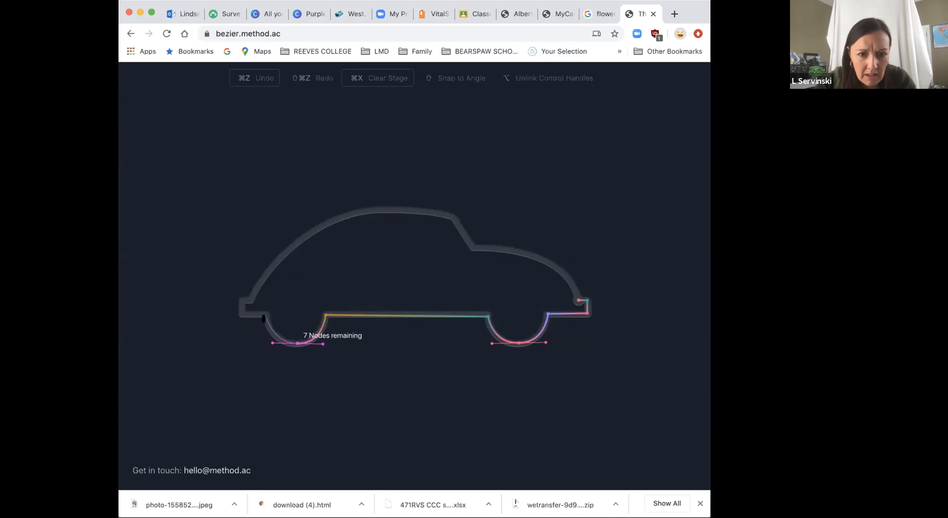
pyautogui.click(265, 315)
# Step: Trace the rear bumper with straight segments up to the start of the car's roof curve
pyautogui.click(242, 315)
pyautogui.click(241, 300)
pyautogui.click(249, 303)
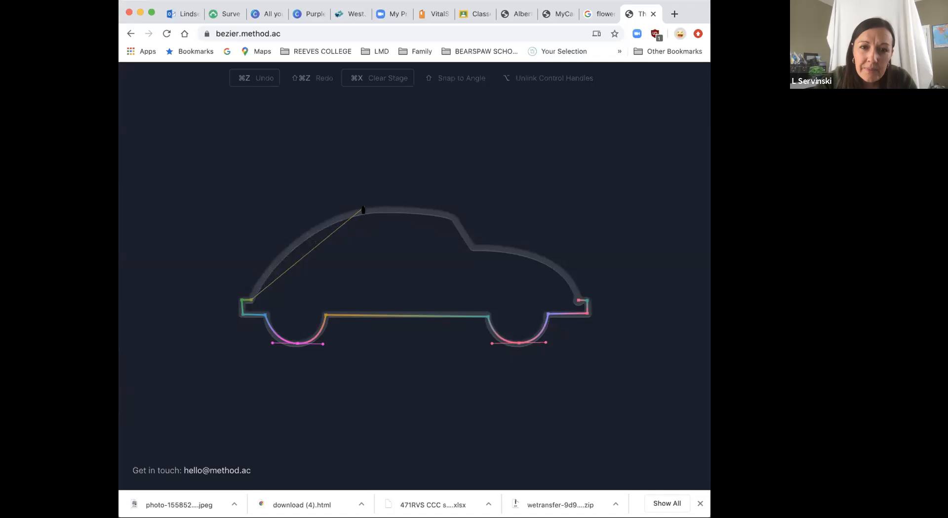
# Step: Try tracing the car's roof with an intermediate curve anchor partway up, then undo the attempts
pyautogui.moveTo(365, 213); pyautogui.dragTo(451, 193)
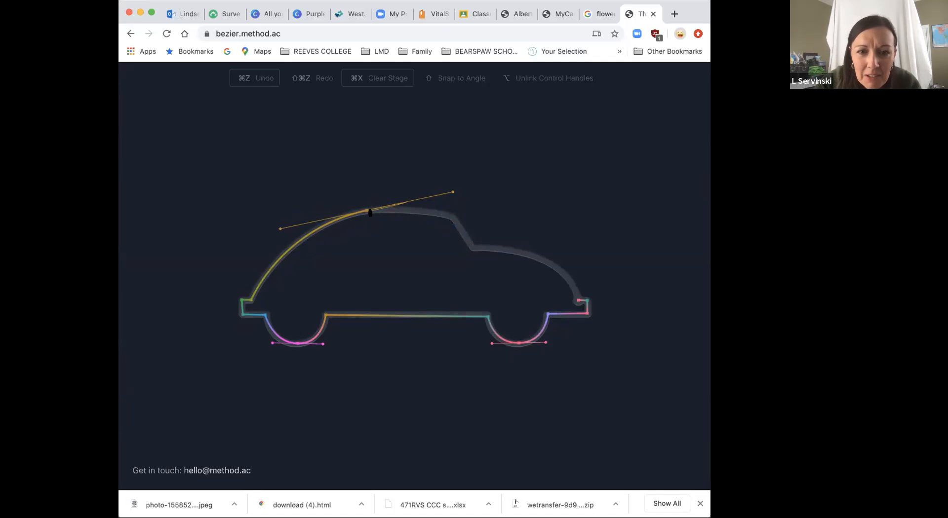
pyautogui.click(372, 210)
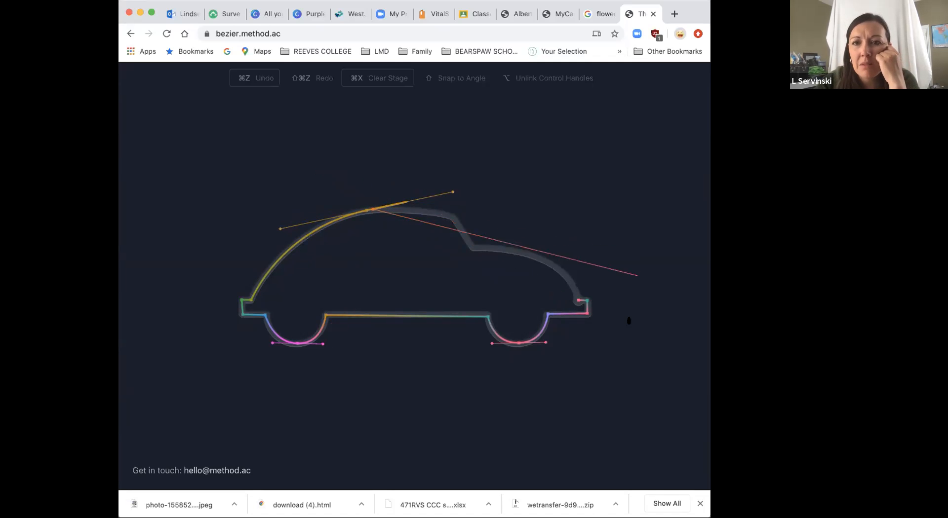
pyautogui.click(260, 80)
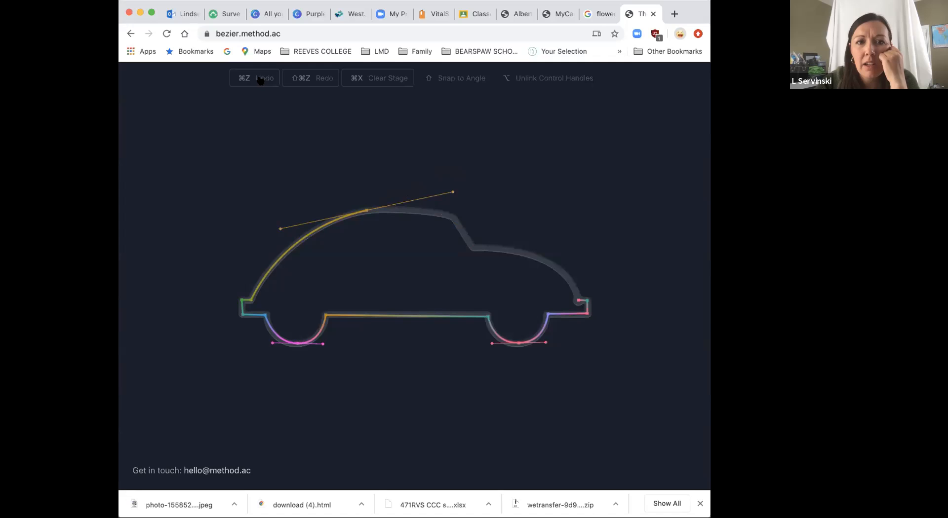
pyautogui.click(260, 81)
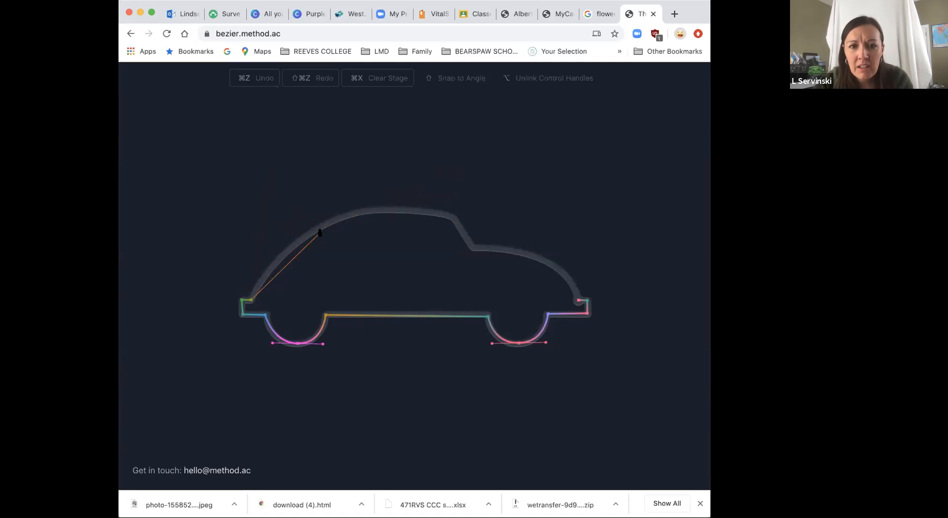
pyautogui.moveTo(334, 221); pyautogui.dragTo(387, 208)
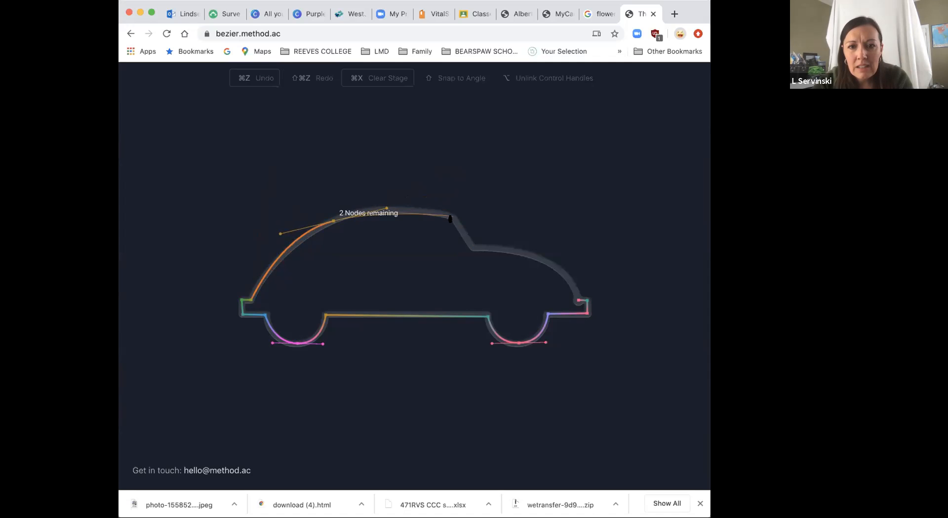
pyautogui.press('super+z')
# Step: Trace the whole roof as one curve from the rear bumper to the top of the windshield, undoing the first attempt
pyautogui.moveTo(452, 219); pyautogui.dragTo(598, 265)
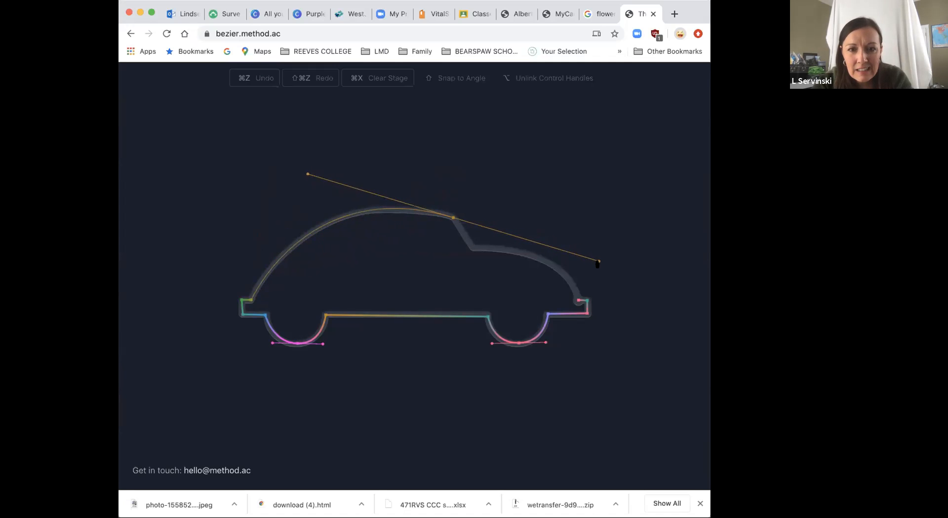
pyautogui.moveTo(597, 264); pyautogui.dragTo(597, 265)
pyautogui.press('super+z')
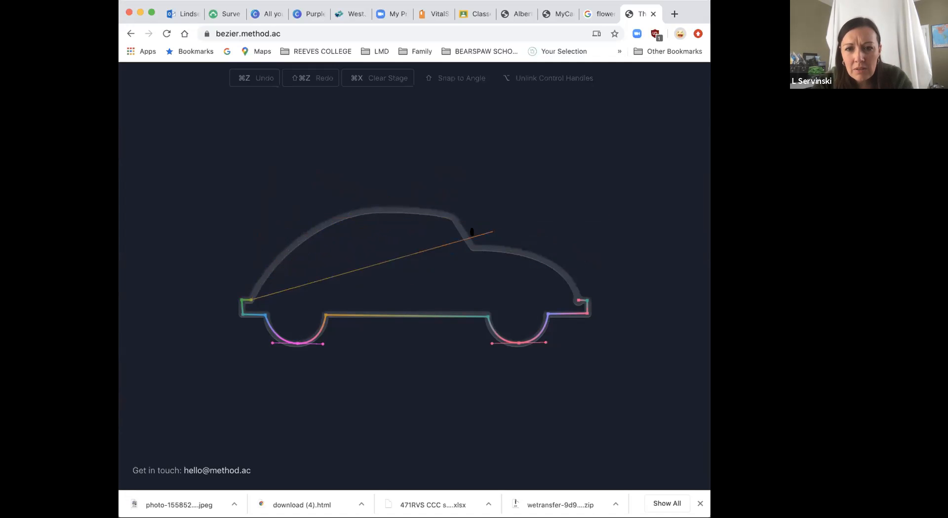
pyautogui.moveTo(453, 218); pyautogui.dragTo(602, 258)
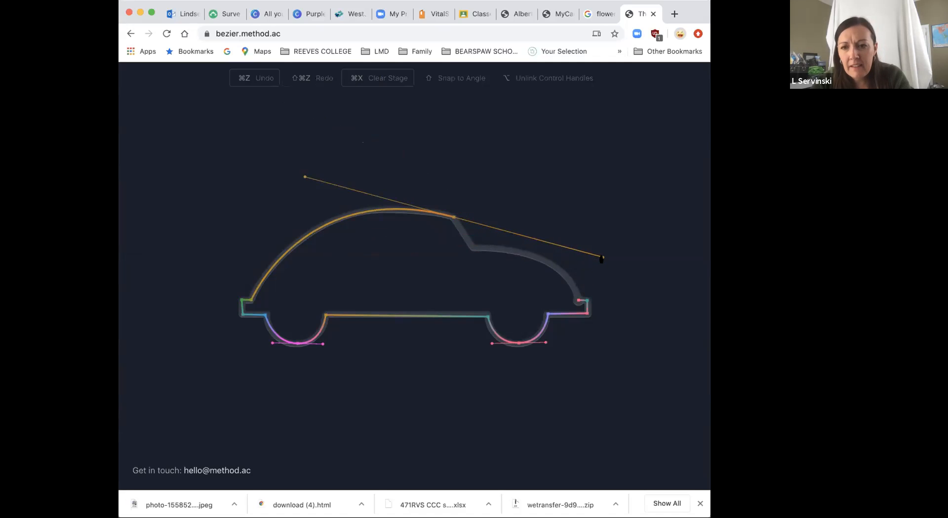
# Step: Try to redirect the forward direction handle at the top of the windshield and undo each attempt
pyautogui.moveTo(601, 258); pyautogui.dragTo(665, 418)
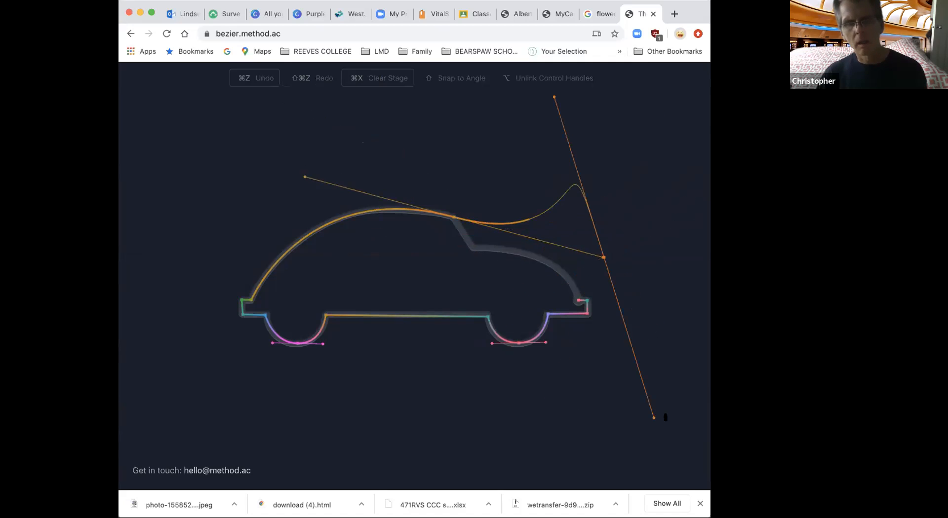
pyautogui.press('super+z')
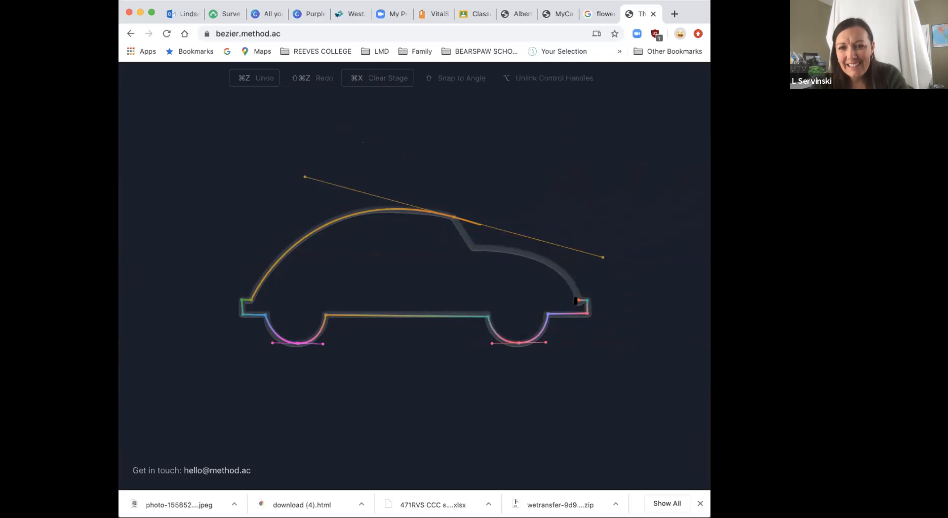
pyautogui.moveTo(603, 257); pyautogui.dragTo(425, 244)
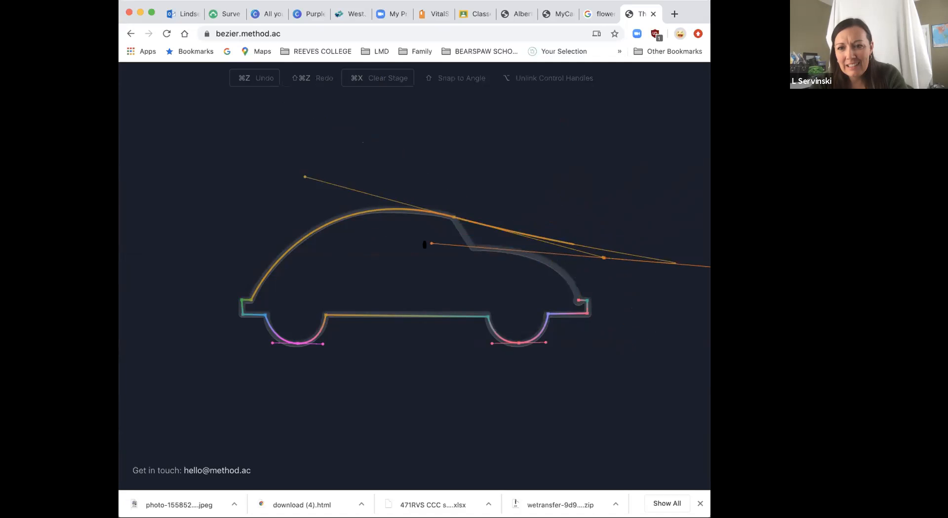
pyautogui.press('super+z')
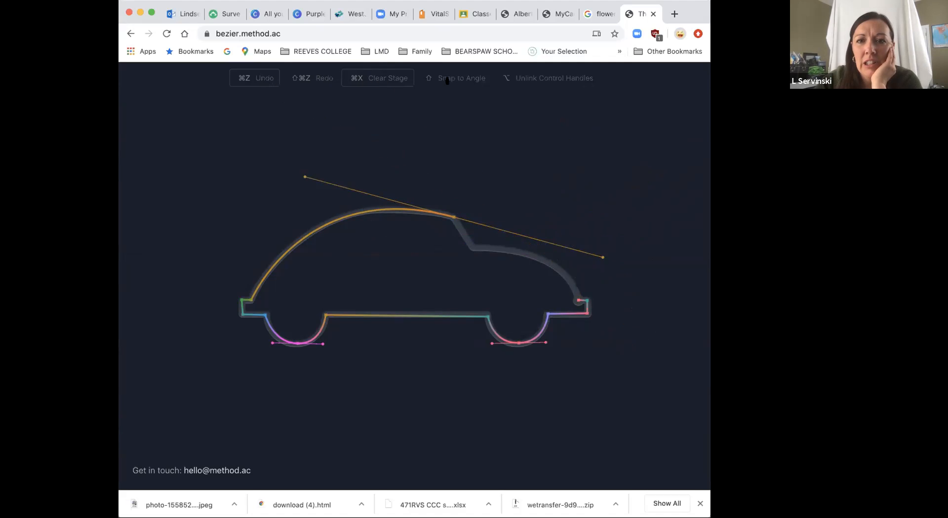
# Step: Clear the stage and try tracing the car in the opposite direction, beginning with the hood curve from the front bumper
pyautogui.click(388, 79)
pyautogui.click(575, 303)
pyautogui.click(473, 248)
pyautogui.moveTo(459, 255); pyautogui.dragTo(379, 252)
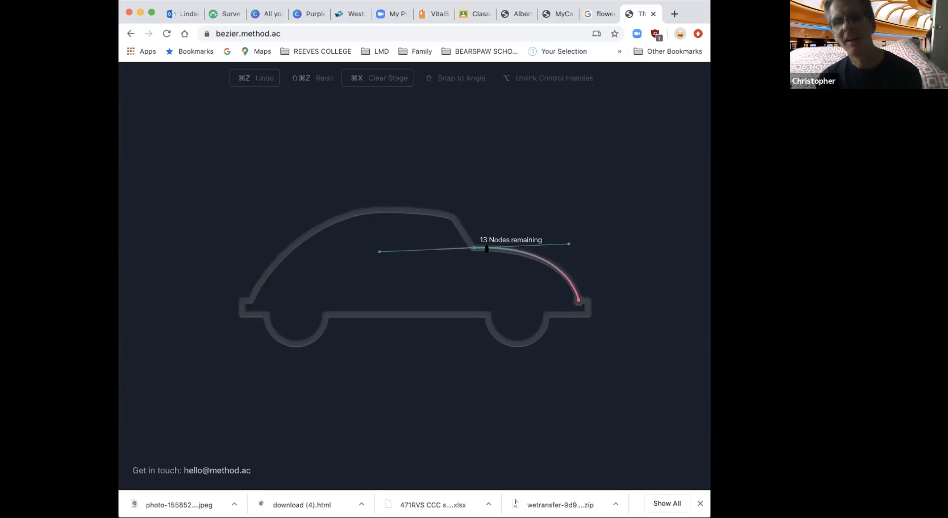
pyautogui.press('super+z')
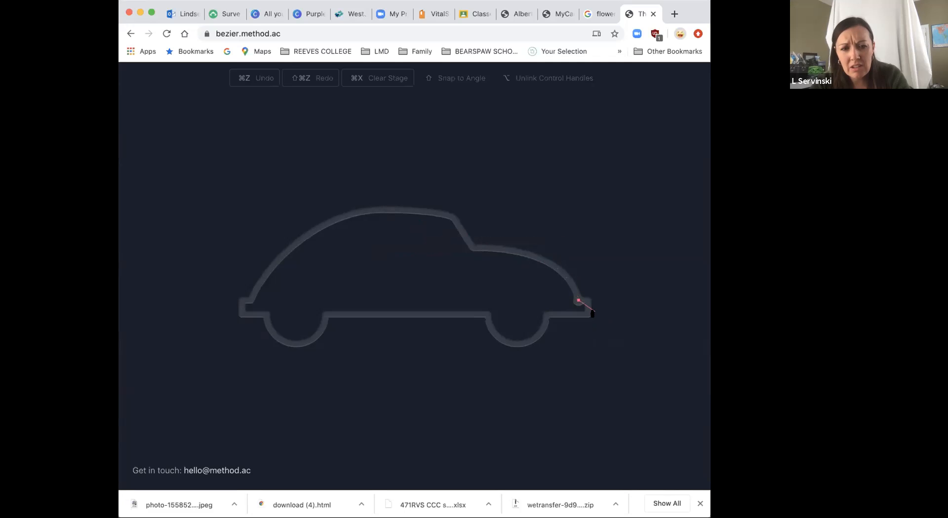
pyautogui.moveTo(536, 259); pyautogui.dragTo(509, 230)
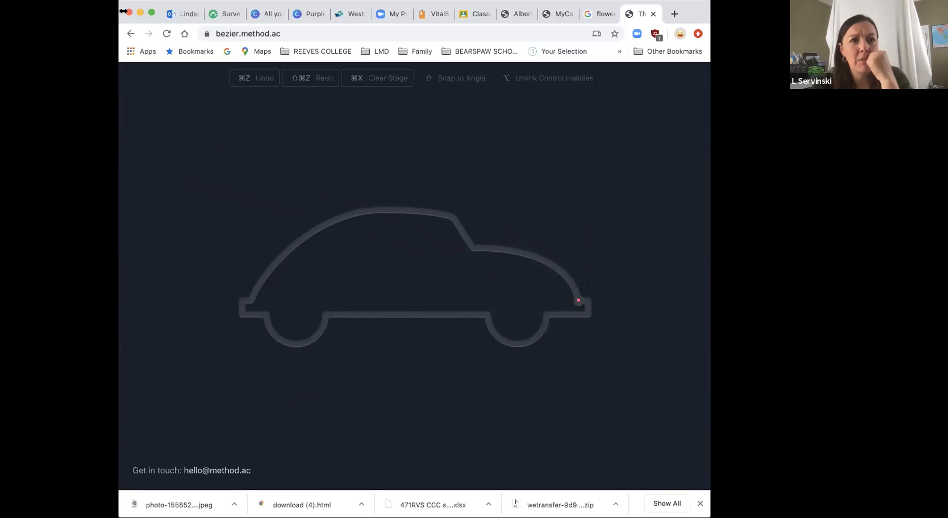
# Step: Return to the search results and reopen The Bézier Game at its first tutorial stage
pyautogui.click(130, 34)
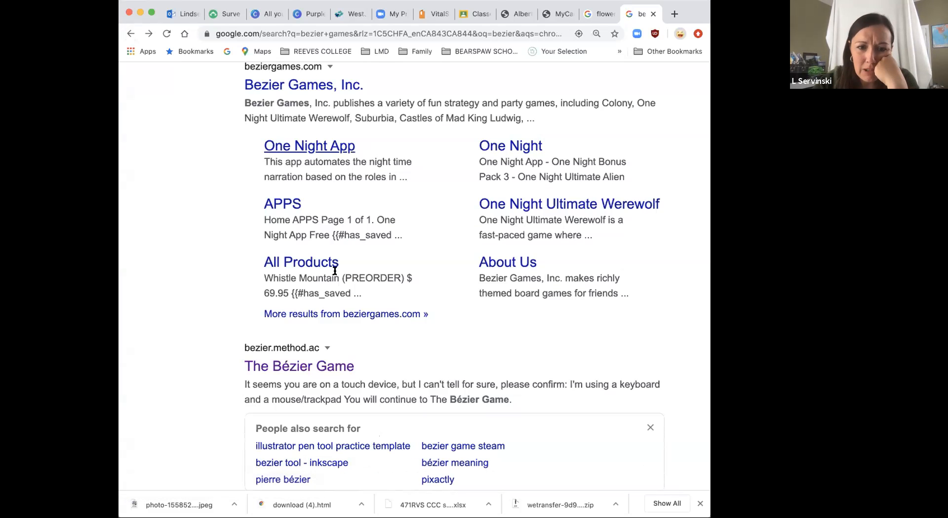
pyautogui.click(321, 364)
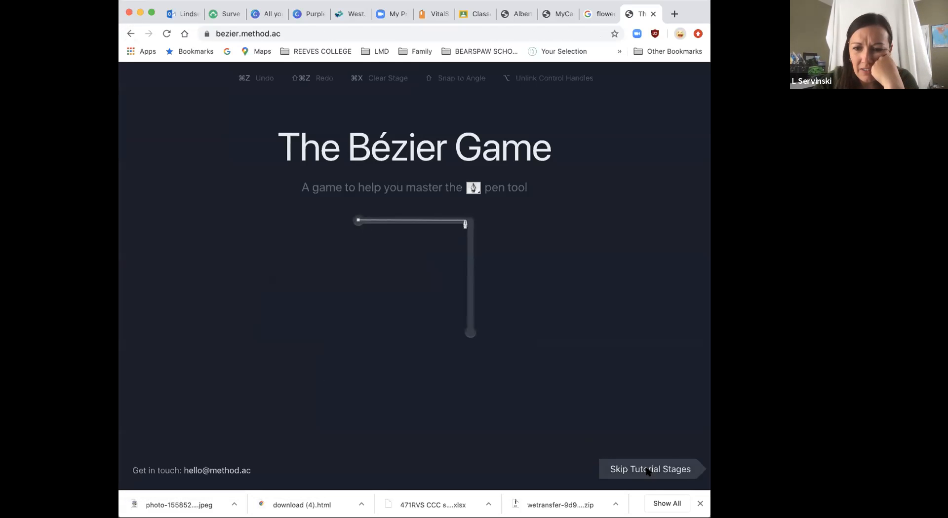
pyautogui.click(646, 470)
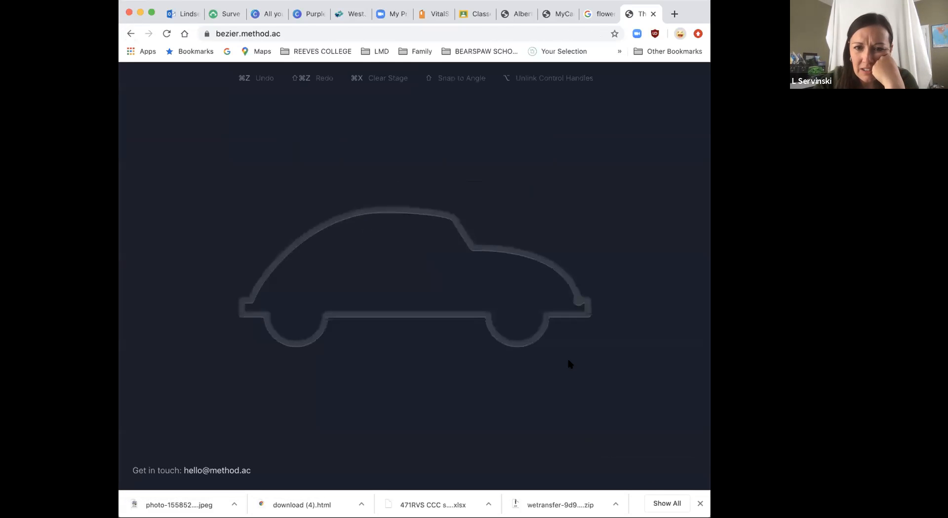
pyautogui.click(130, 34)
pyautogui.click(307, 366)
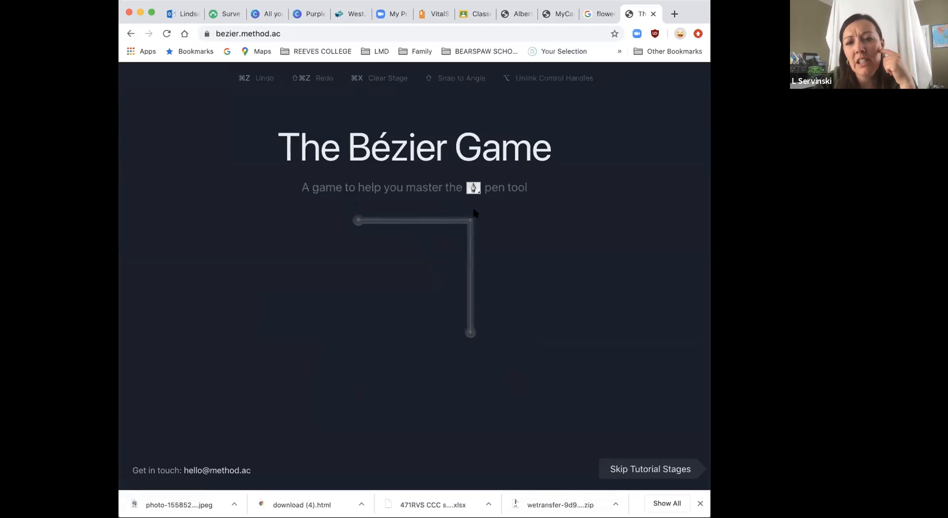
# Step: Trace the right-angle shape of the first tutorial stage with two straight segments
pyautogui.click(358, 221)
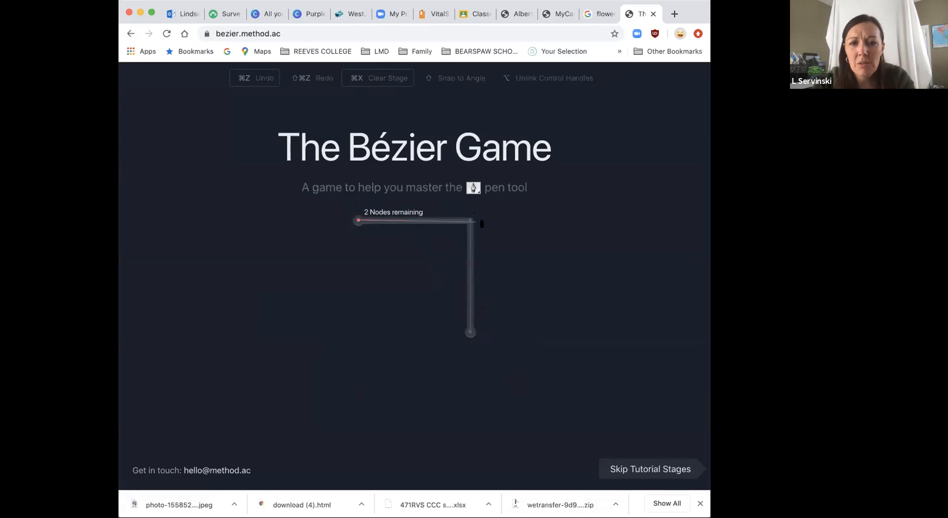
pyautogui.click(471, 220)
pyautogui.click(470, 331)
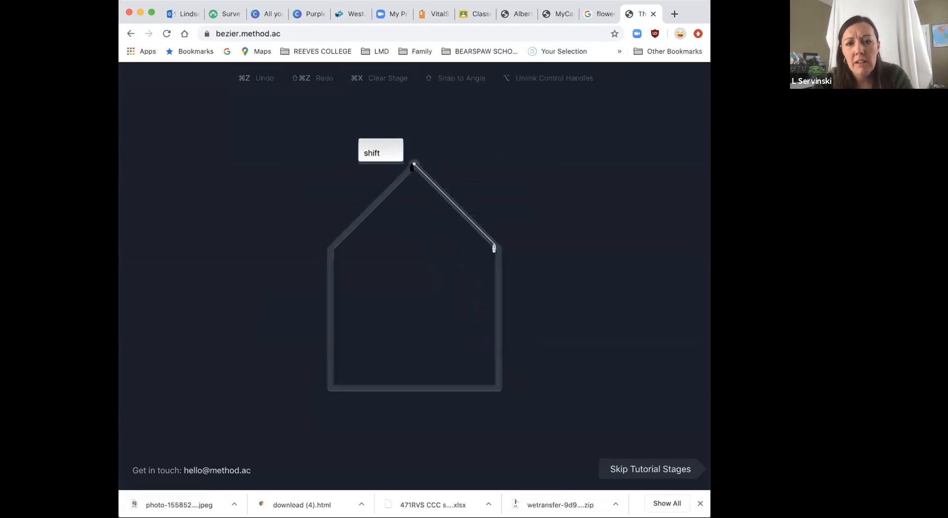
# Step: Trace the house outline clockwise with straight segments and close it at the roof peak
pyautogui.click(414, 164)
pyautogui.click(498, 248)
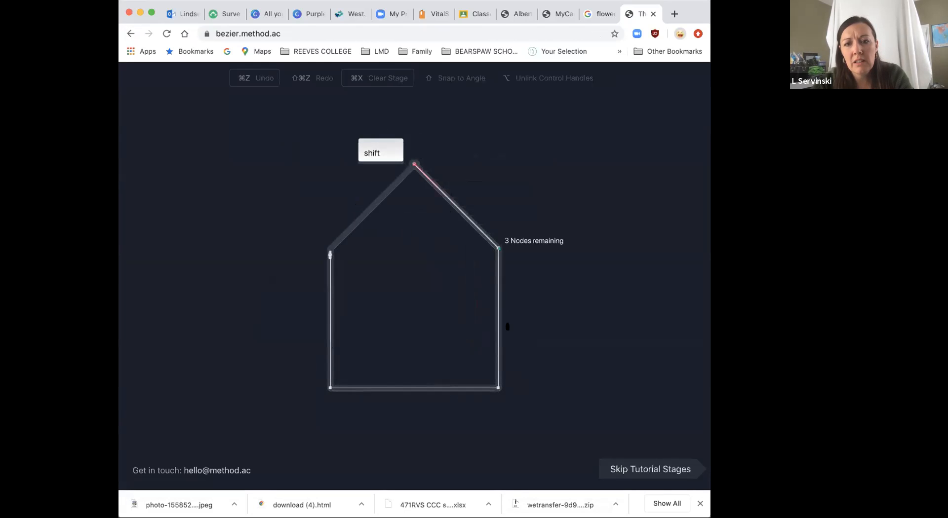
pyautogui.click(497, 389)
pyautogui.click(329, 389)
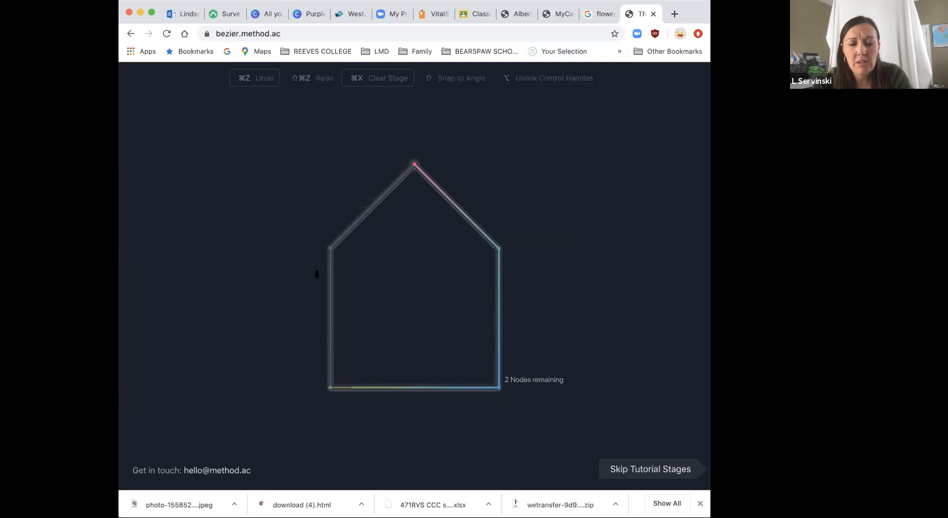
pyautogui.click(329, 249)
pyautogui.click(414, 164)
pyautogui.moveTo(353, 276); pyautogui.dragTo(352, 243)
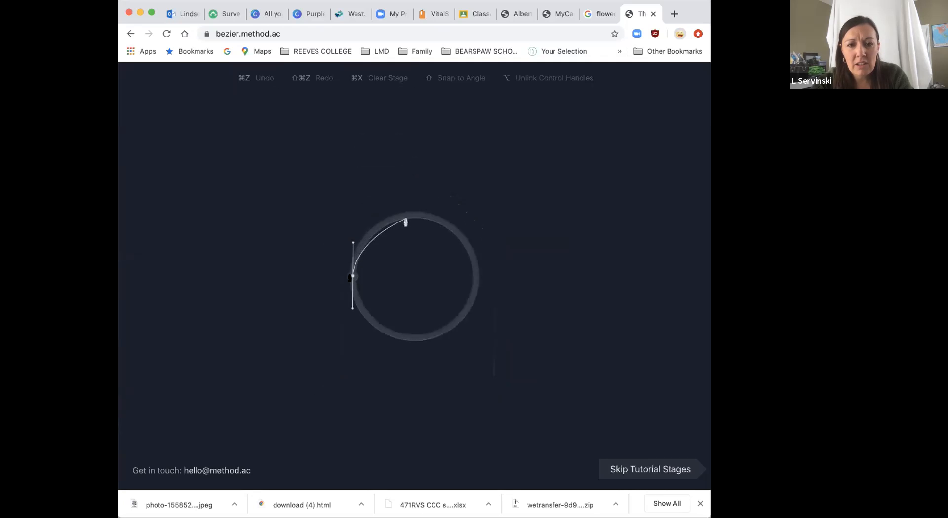
pyautogui.moveTo(413, 214); pyautogui.dragTo(447, 215)
pyautogui.moveTo(475, 275); pyautogui.dragTo(476, 309)
pyautogui.moveTo(414, 337); pyautogui.dragTo(380, 338)
pyautogui.click(351, 278)
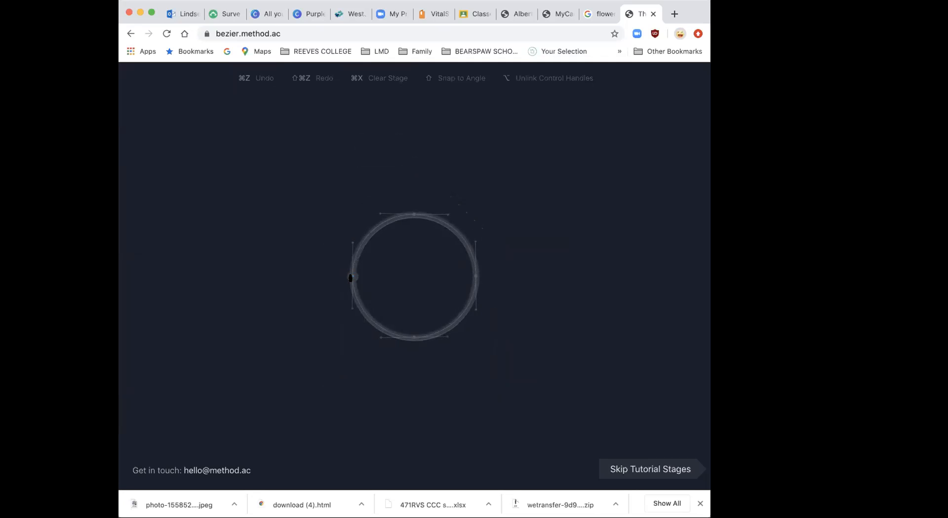
# Step: Trace the circle counterclockwise from its leftmost point with four curve anchors, matching the guide handles, and close the path
pyautogui.moveTo(352, 294); pyautogui.dragTo(350, 311)
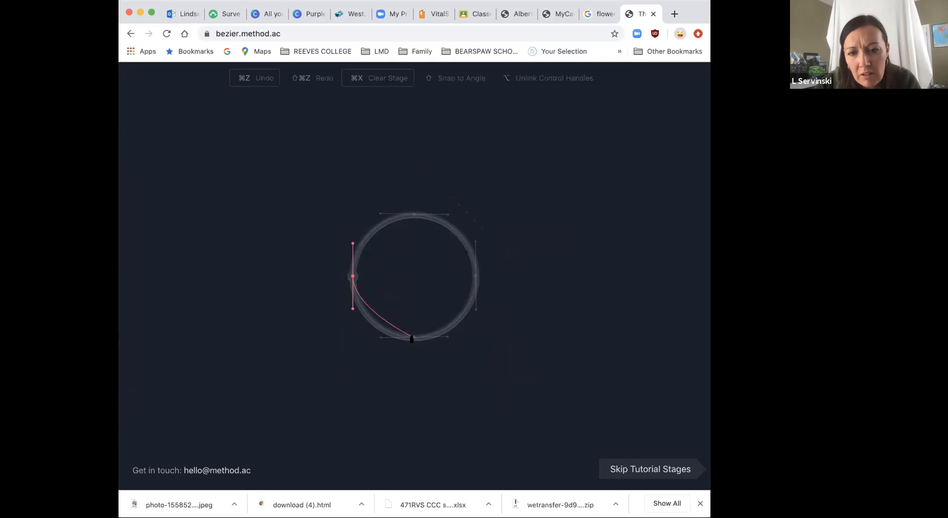
pyautogui.moveTo(413, 339); pyautogui.dragTo(448, 338)
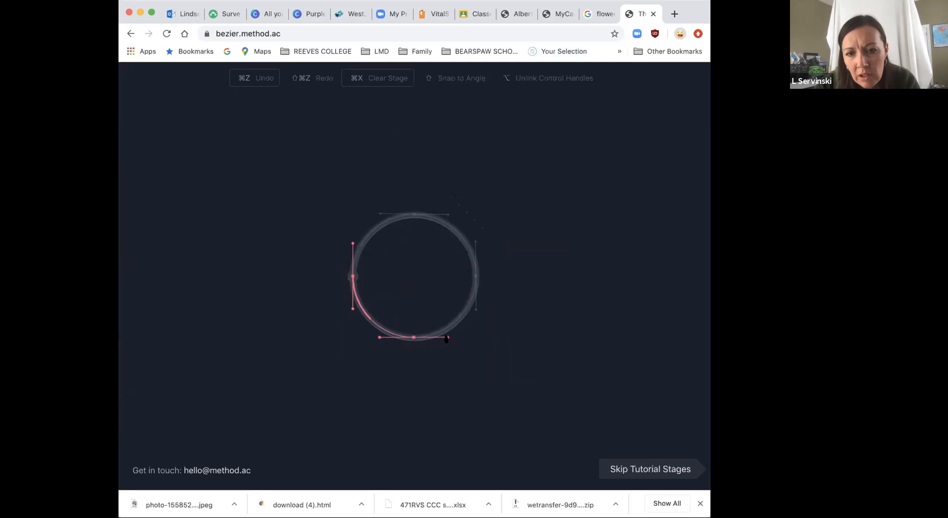
pyautogui.moveTo(475, 277); pyautogui.dragTo(477, 246)
pyautogui.moveTo(414, 215); pyautogui.dragTo(378, 218)
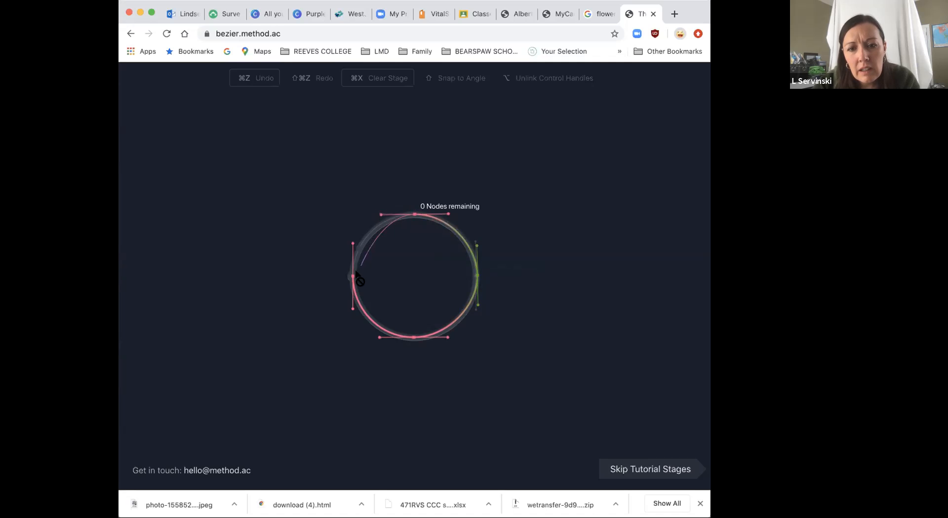
pyautogui.click(351, 278)
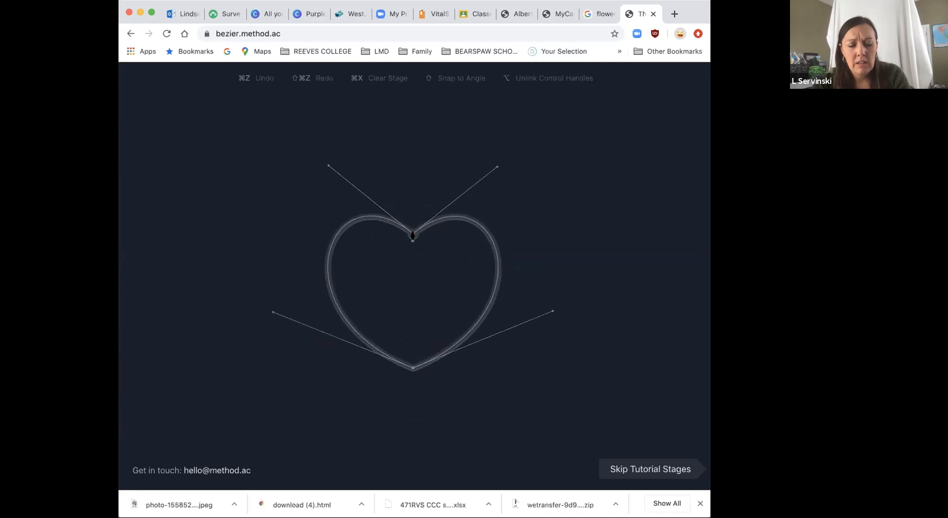
# Step: Trace the heart clockwise from its top notch with two anchors and unlinked handles matching the guides, and close the path
pyautogui.moveTo(427, 223); pyautogui.dragTo(495, 305)
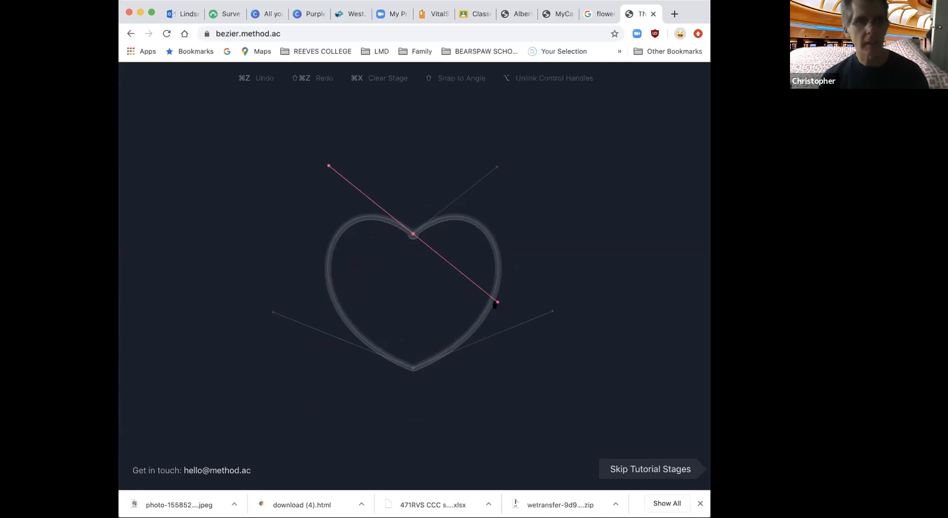
pyautogui.moveTo(495, 304); pyautogui.dragTo(497, 169)
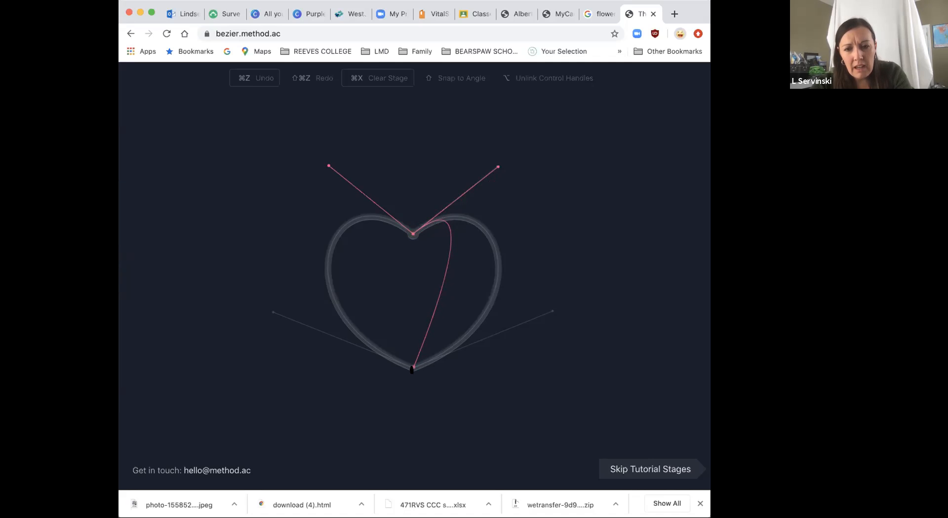
pyautogui.moveTo(412, 370); pyautogui.dragTo(274, 313)
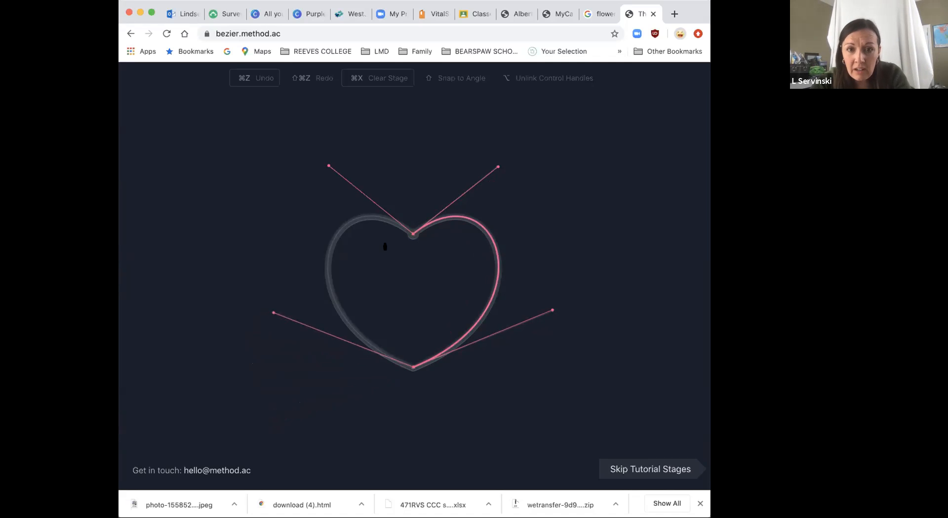
pyautogui.click(411, 235)
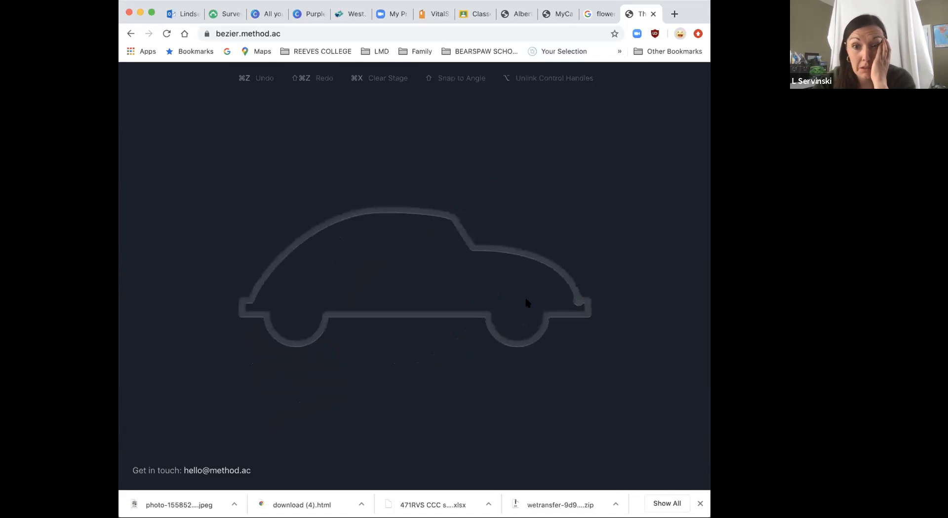
# Step: Start the car outline at the front end of the hood, tracing the hood curve and the straight windshield up to the roof corner
pyautogui.click(577, 301)
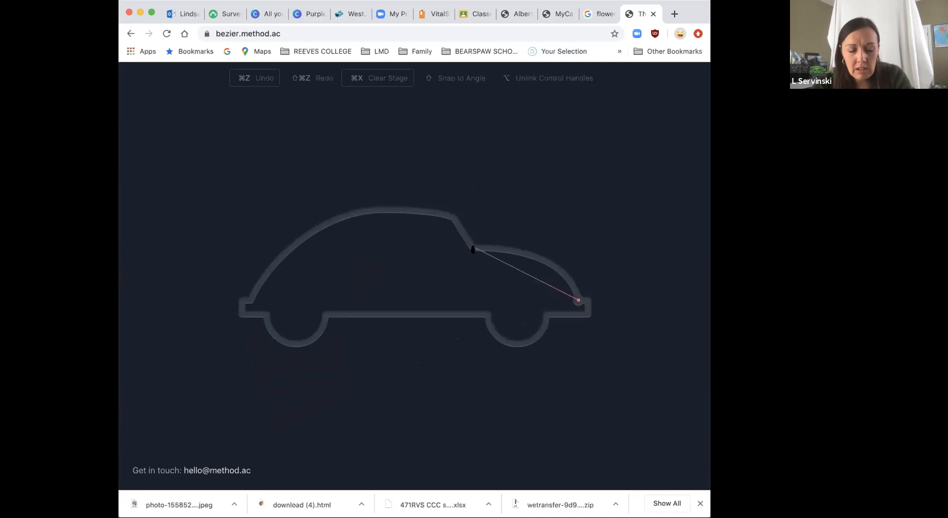
pyautogui.moveTo(472, 250); pyautogui.dragTo(379, 252)
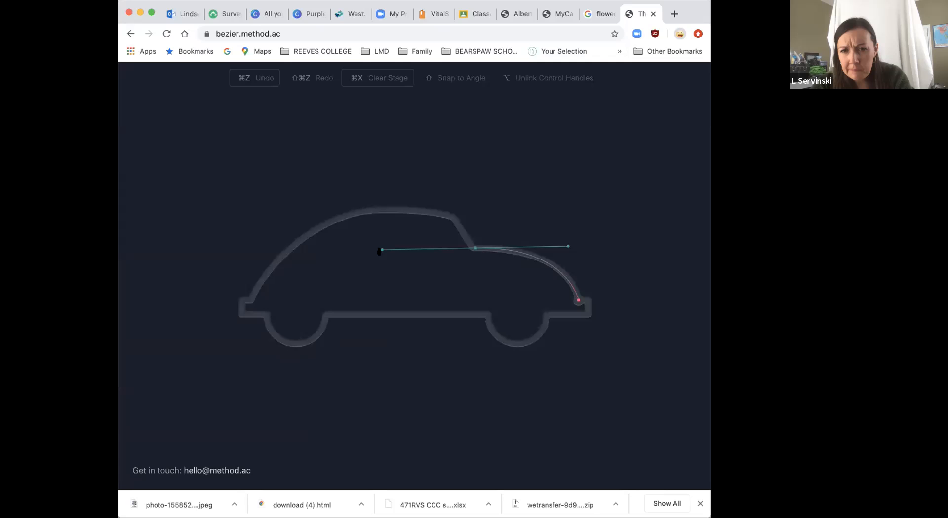
pyautogui.moveTo(388, 252)
pyautogui.mouseDown()
pyautogui.moveTo(379, 254)
pyautogui.moveTo(388, 255)
pyautogui.mouseUp()
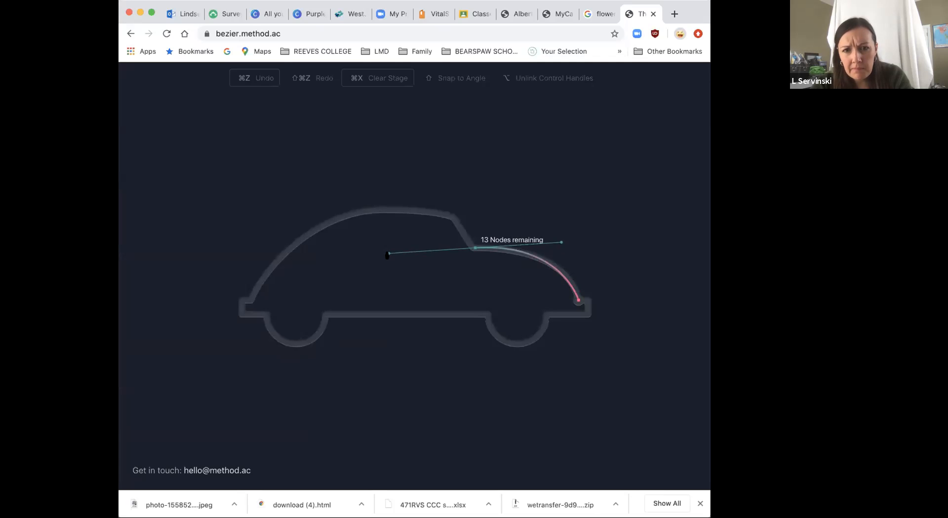
pyautogui.press('super+z')
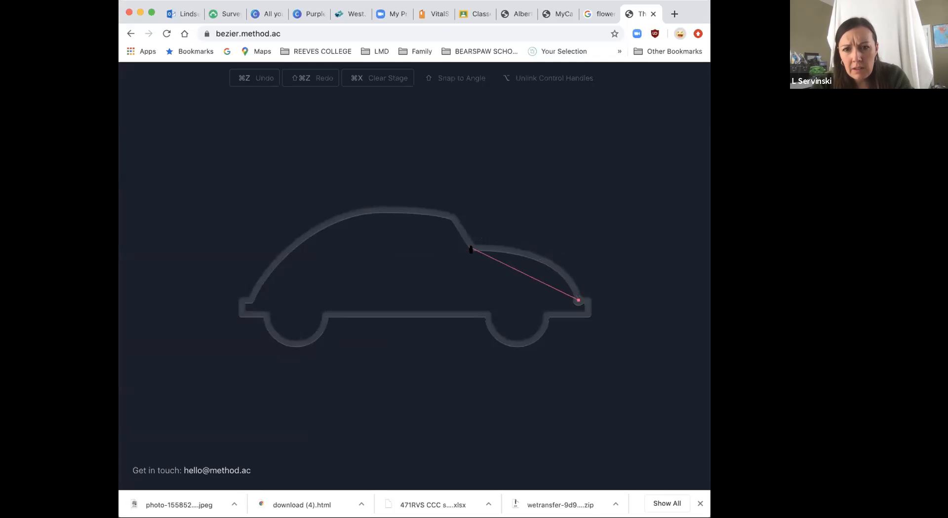
pyautogui.moveTo(475, 247); pyautogui.dragTo(388, 254)
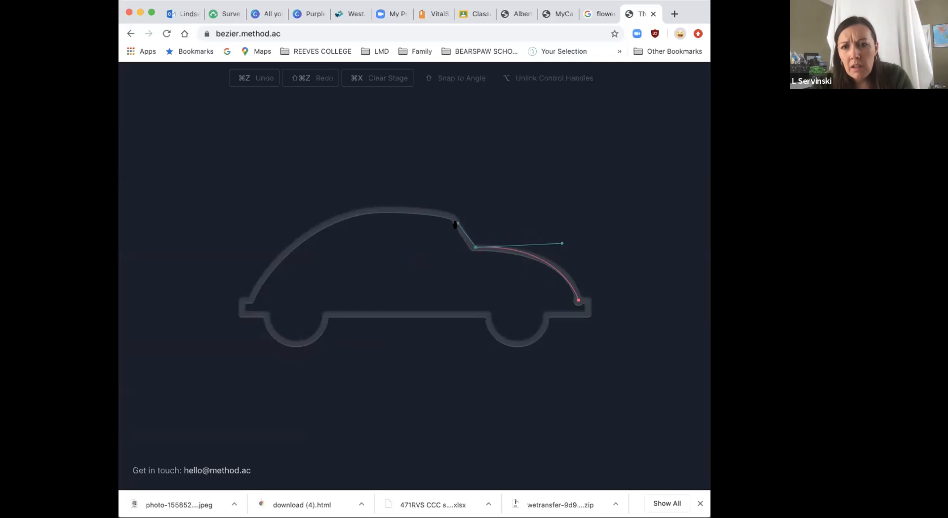
pyautogui.moveTo(454, 222); pyautogui.dragTo(454, 223)
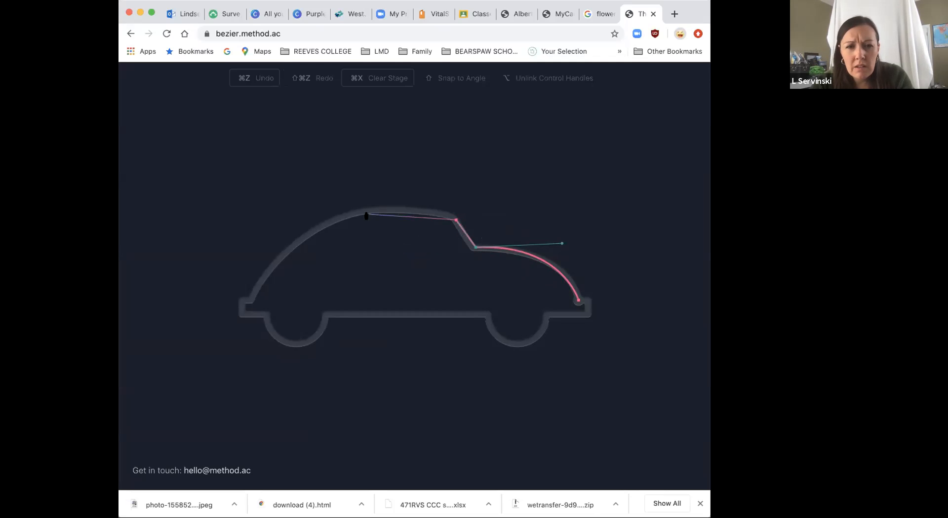
# Step: Trace the roof and rear as one curve ending at the rear bumper, and unlink the outgoing handle for a corner
pyautogui.moveTo(250, 300)
pyautogui.mouseDown()
pyautogui.moveTo(233, 332)
pyautogui.moveTo(188, 360)
pyautogui.moveTo(168, 425)
pyautogui.moveTo(179, 427)
pyautogui.moveTo(249, 302)
pyautogui.mouseUp()
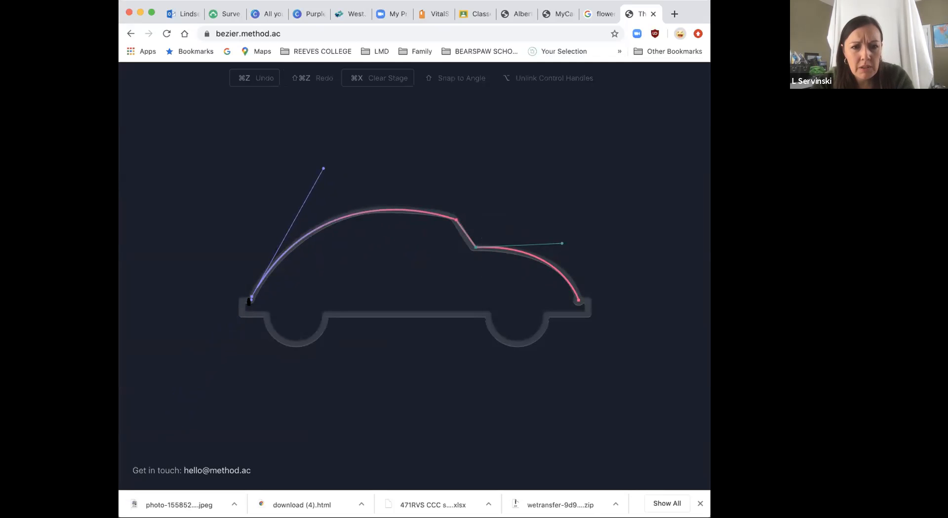
pyautogui.click(265, 80)
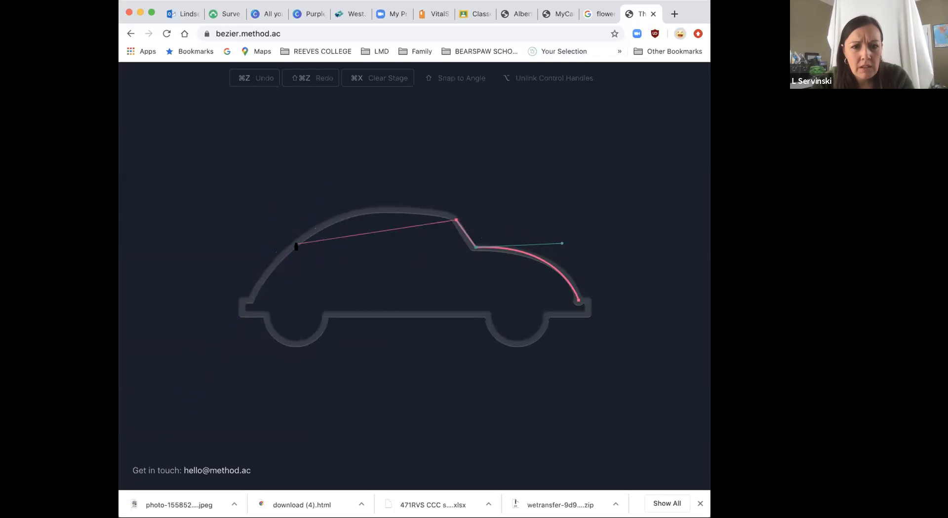
pyautogui.moveTo(249, 302); pyautogui.dragTo(181, 436)
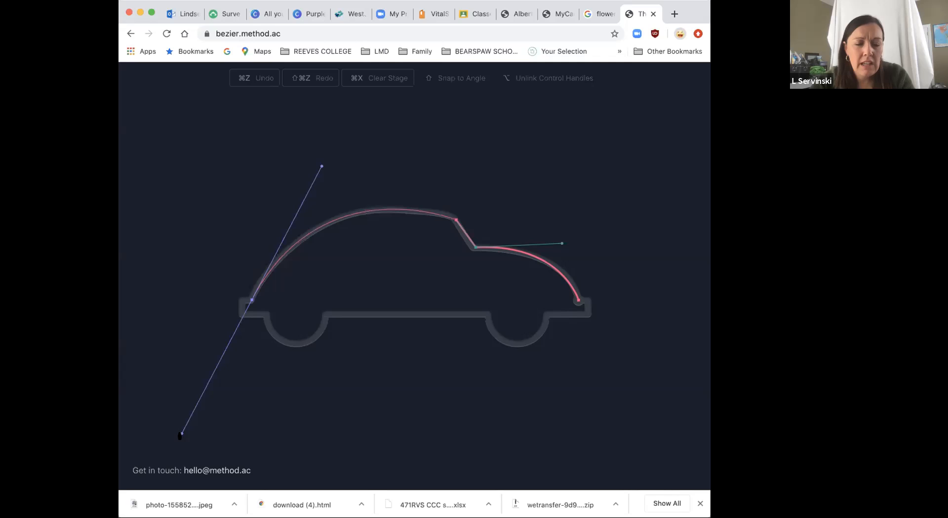
pyautogui.click(251, 302)
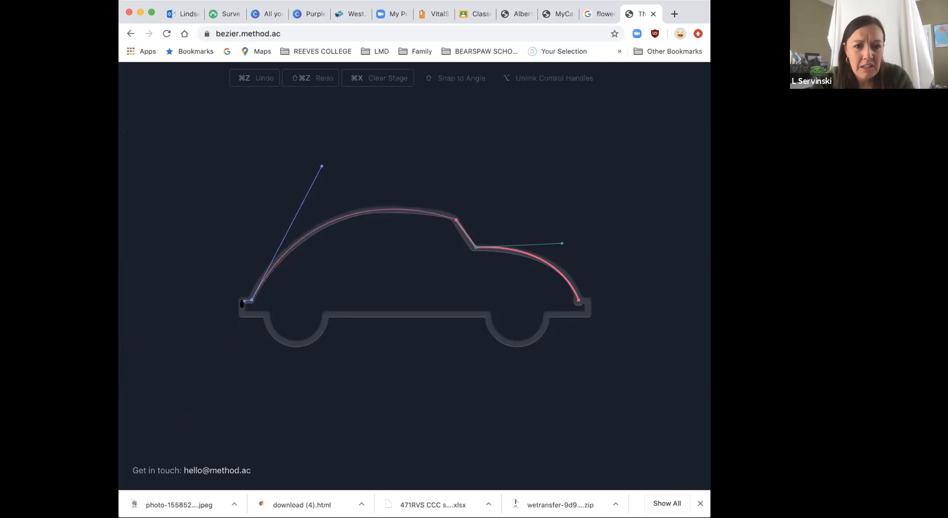
# Step: Trace the top and back edges of the car's rear bumper with short straight segments
pyautogui.click(242, 303)
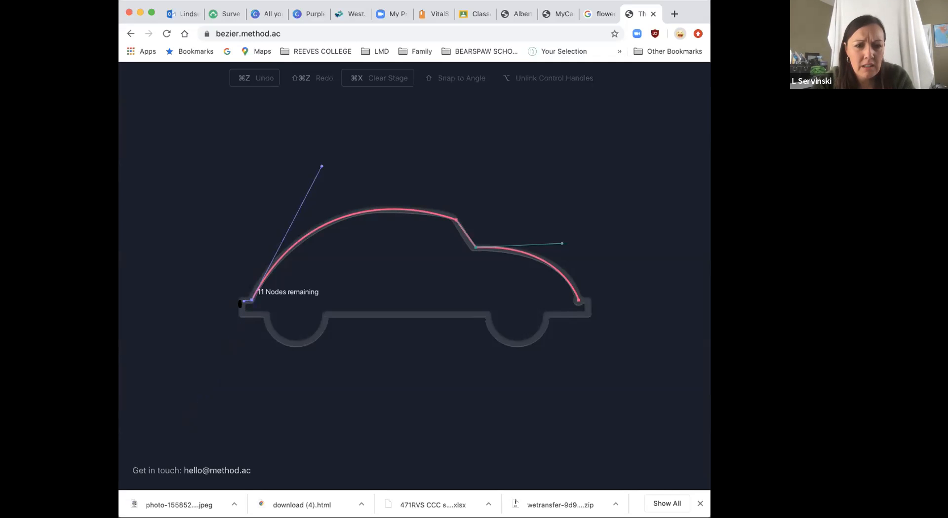
pyautogui.click(240, 305)
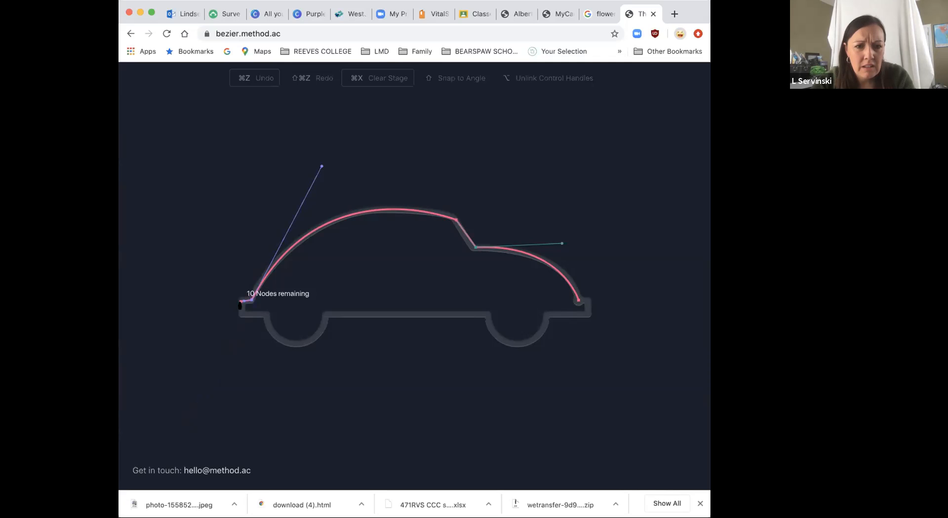
pyautogui.click(240, 316)
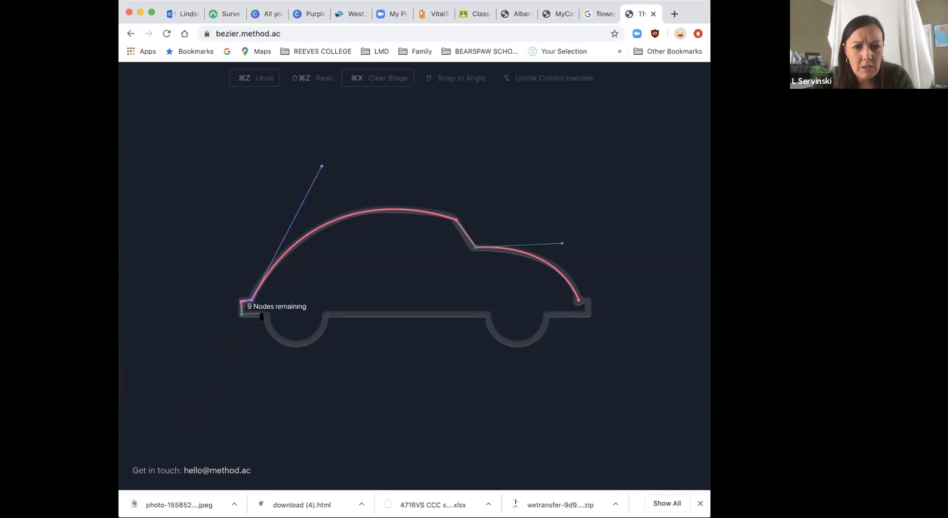
pyautogui.click(265, 316)
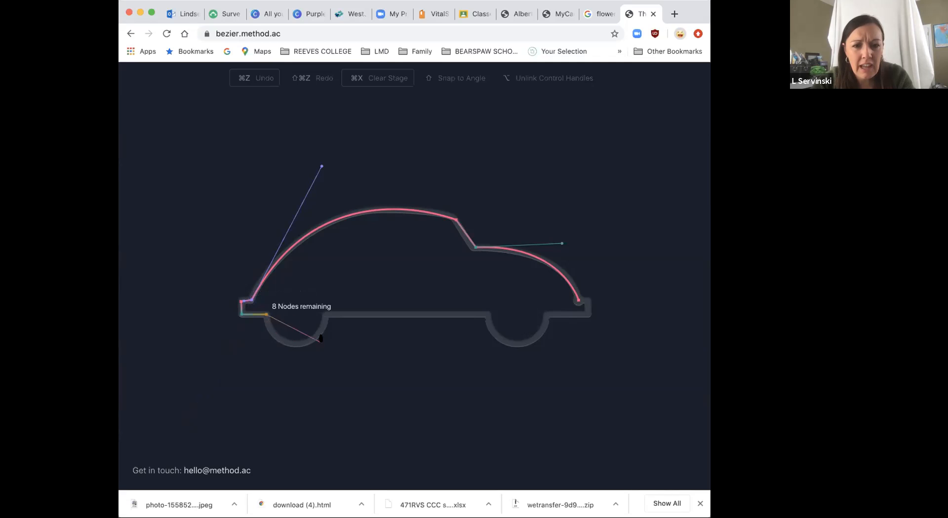
pyautogui.moveTo(324, 317); pyautogui.dragTo(355, 250)
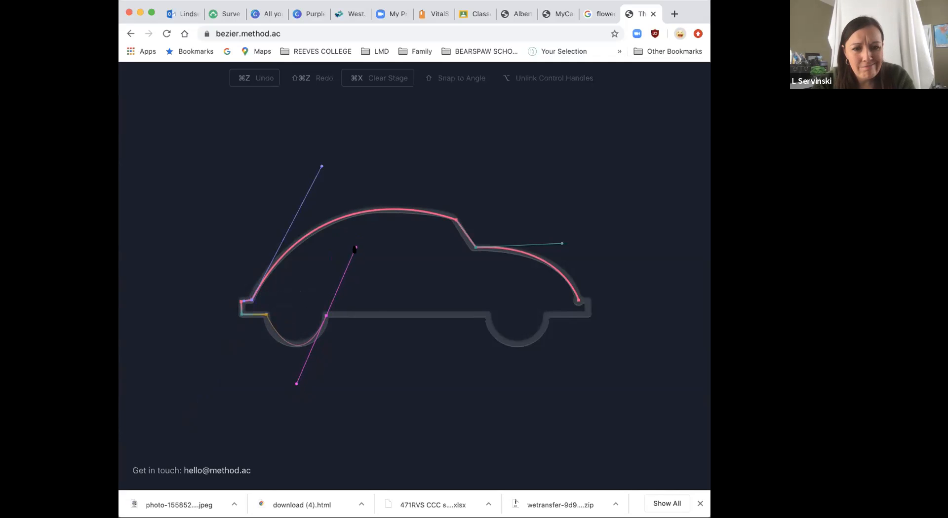
pyautogui.press('super+z')
pyautogui.press('super+z')
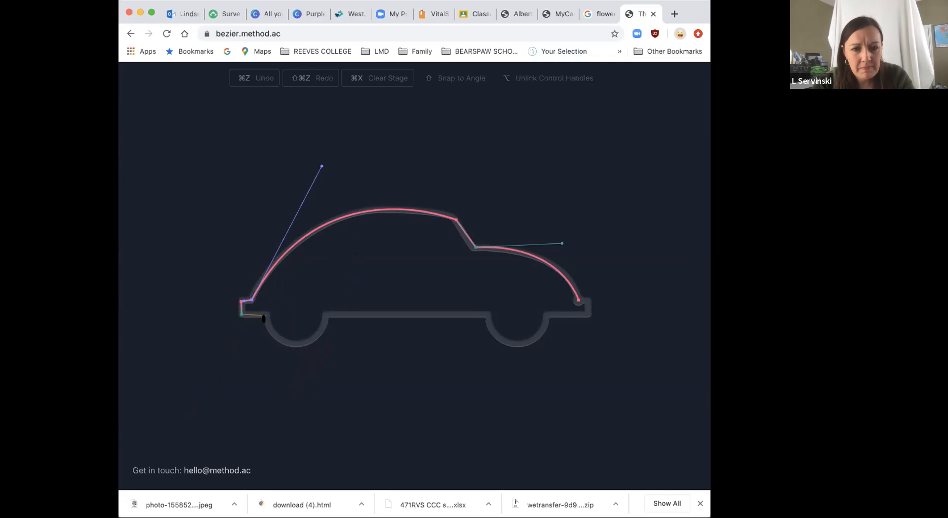
# Step: Trace the bumper's underside and the rear wheel arc, using a curve anchor at the wheel's lowest point and a corner at the sill
pyautogui.click(265, 314)
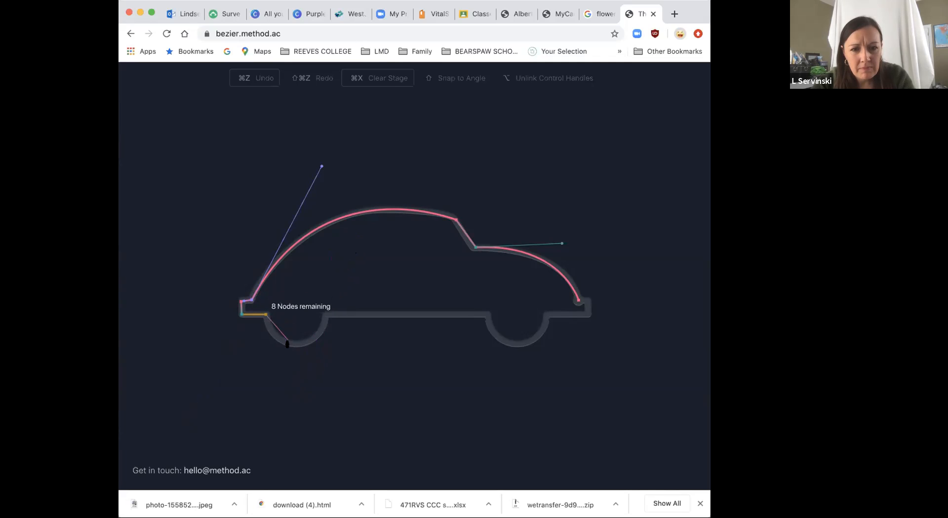
pyautogui.moveTo(293, 345); pyautogui.dragTo(333, 317)
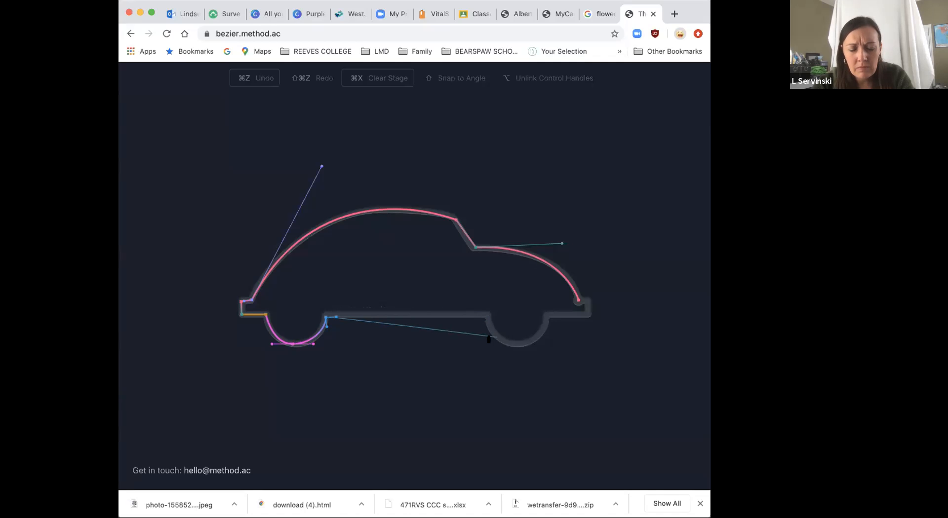
pyautogui.press('super+z')
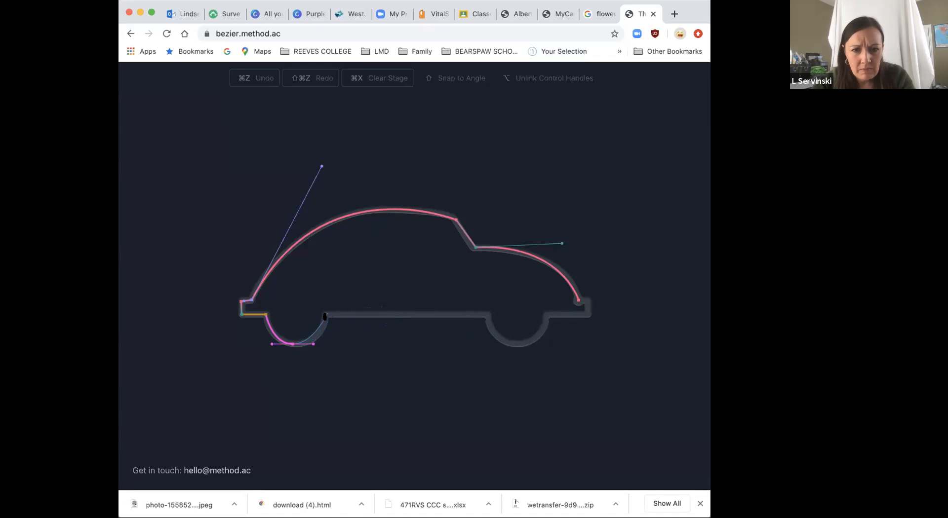
pyautogui.moveTo(325, 316); pyautogui.dragTo(325, 298)
pyautogui.press('super+z')
pyautogui.moveTo(325, 316); pyautogui.dragTo(325, 304)
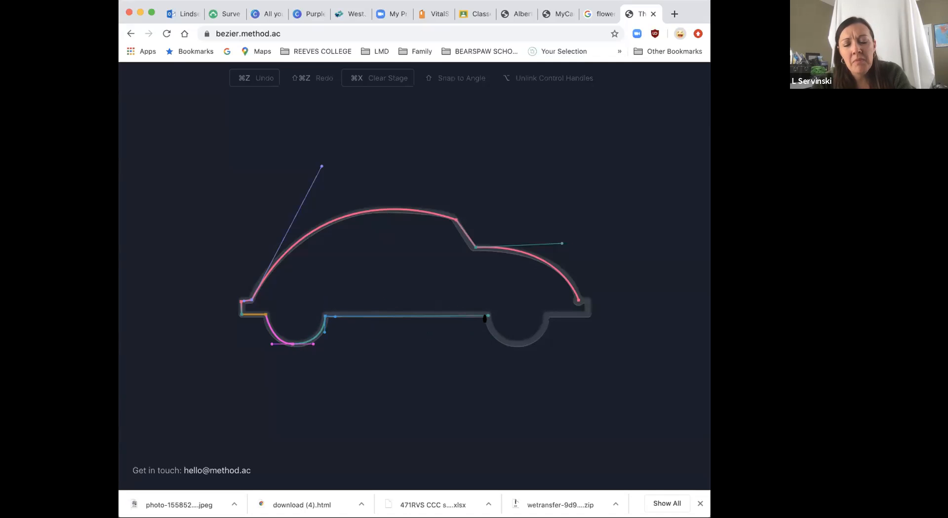
# Step: Complete the car outline along the sill, front wheel arc and front bumper, closing the path at the starting anchor
pyautogui.moveTo(487, 316); pyautogui.dragTo(545, 340)
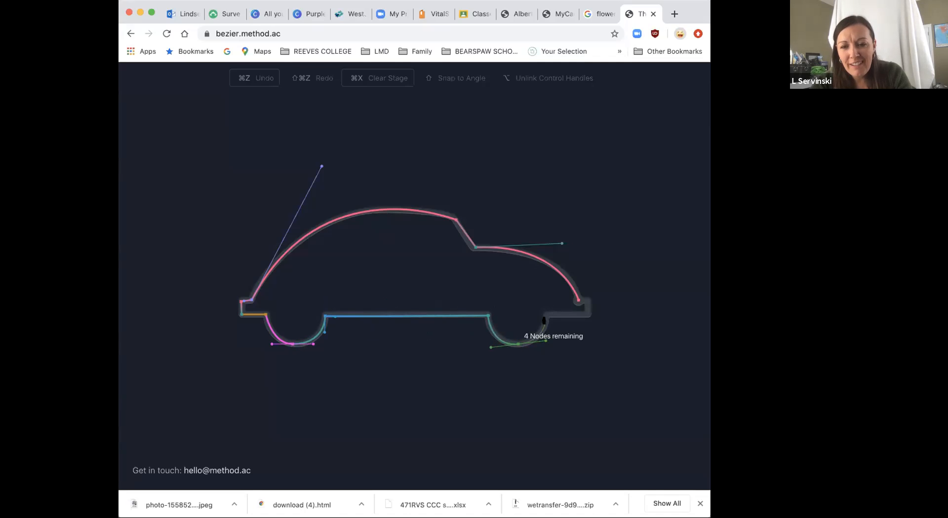
pyautogui.click(546, 315)
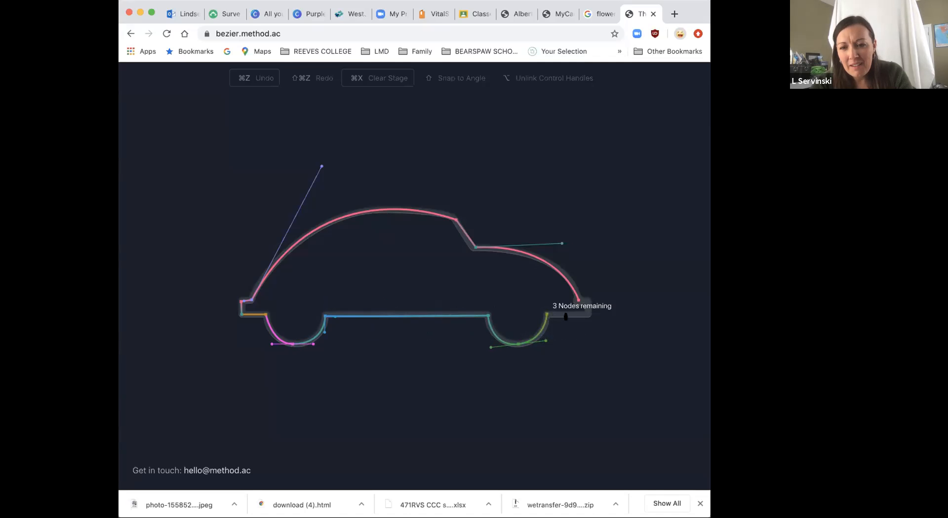
pyautogui.click(588, 314)
pyautogui.click(588, 300)
pyautogui.click(579, 301)
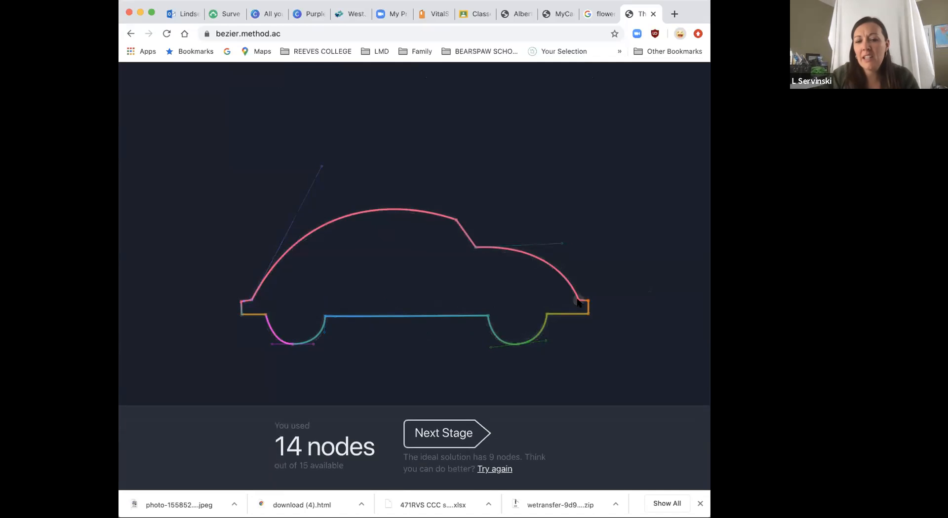